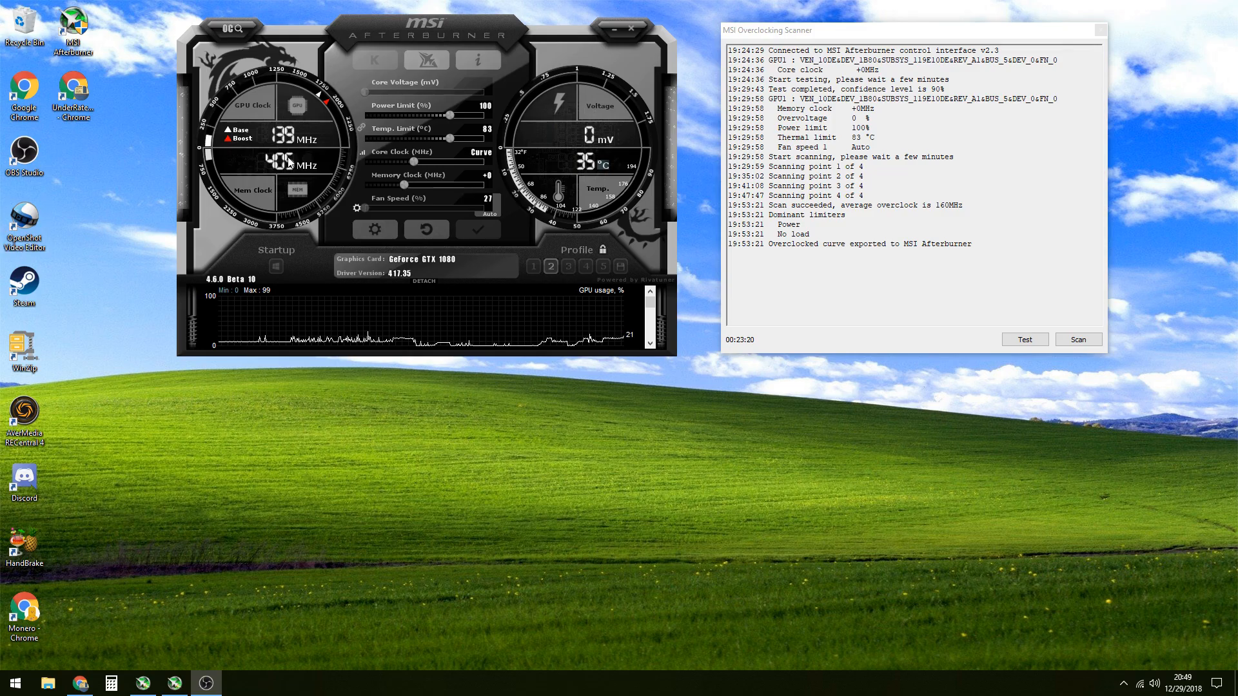
Check the Guru3D download list for MSI Afterburner beta versions, minimize the browser, and reposition the Overclocking Scanner window
{"action": "key", "text": "alt+Tab"}
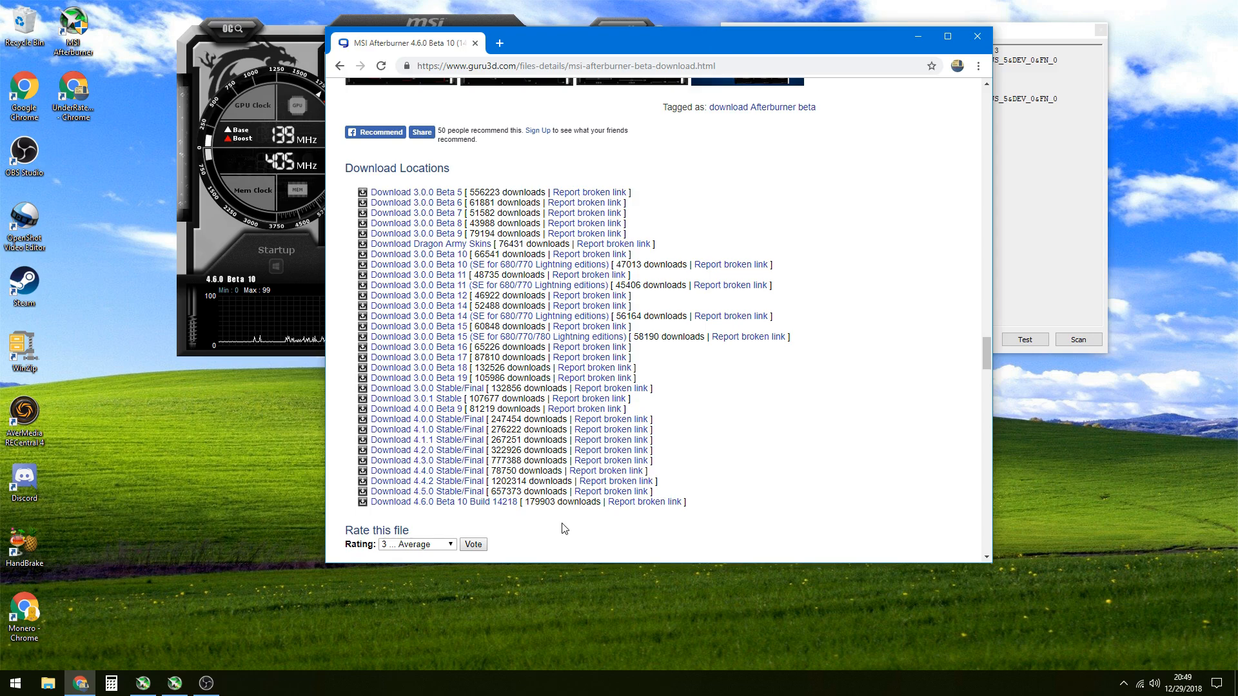
{"action": "left_click", "coordinate": [919, 37]}
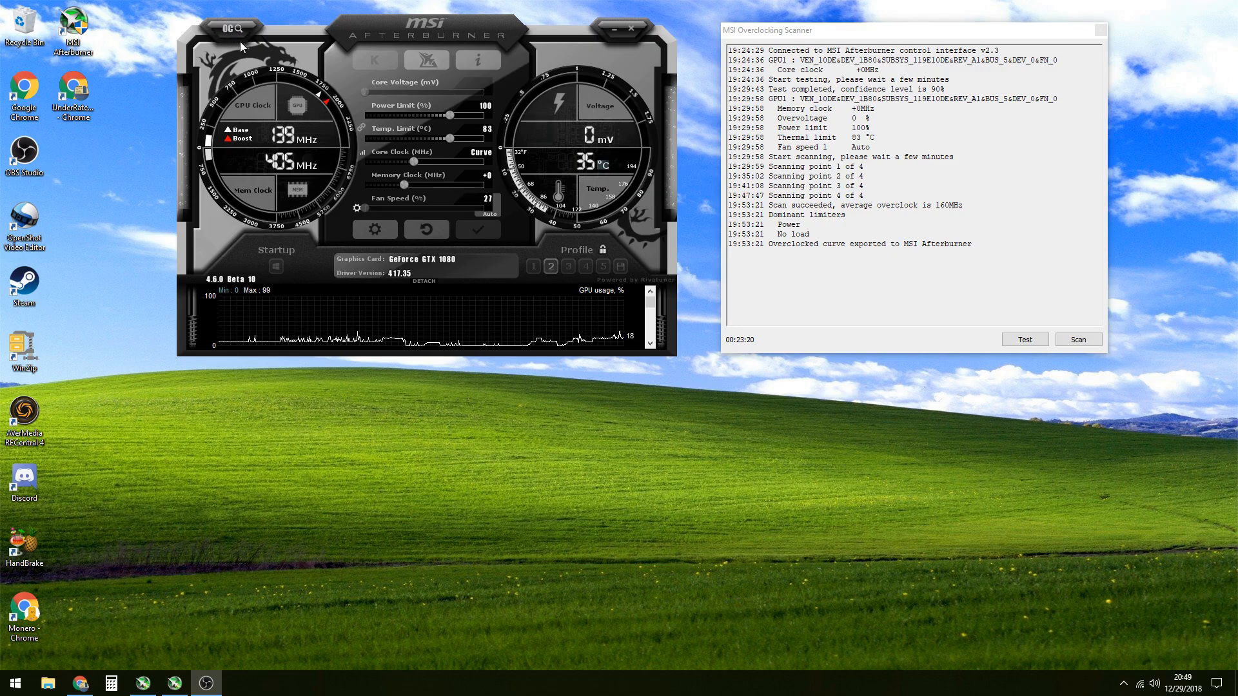
{"action": "mouse_move", "coordinate": [780, 34]}
{"action": "left_mouse_down"}
{"action": "mouse_move", "coordinate": [771, 169]}
{"action": "mouse_move", "coordinate": [427, 385]}
{"action": "mouse_move", "coordinate": [824, 36]}
{"action": "mouse_move", "coordinate": [763, 40]}
{"action": "left_mouse_up"}
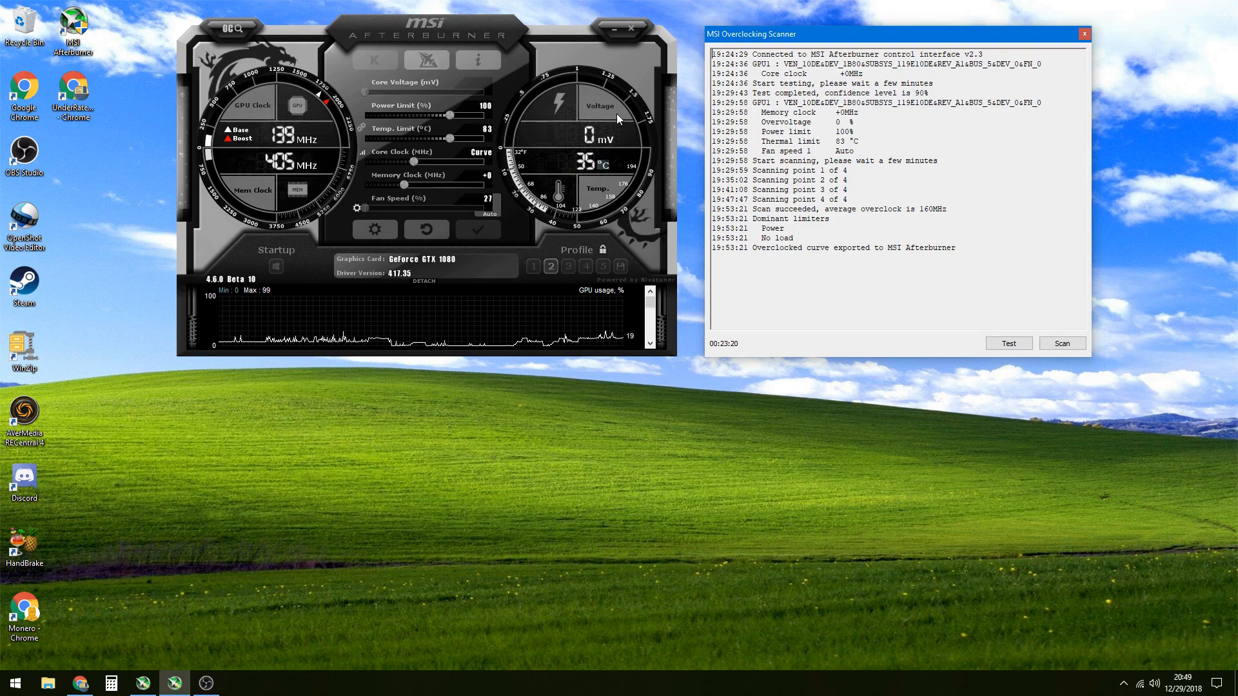
{"action": "left_click_drag", "start_coordinate": [857, 36], "coordinate": [860, 30]}
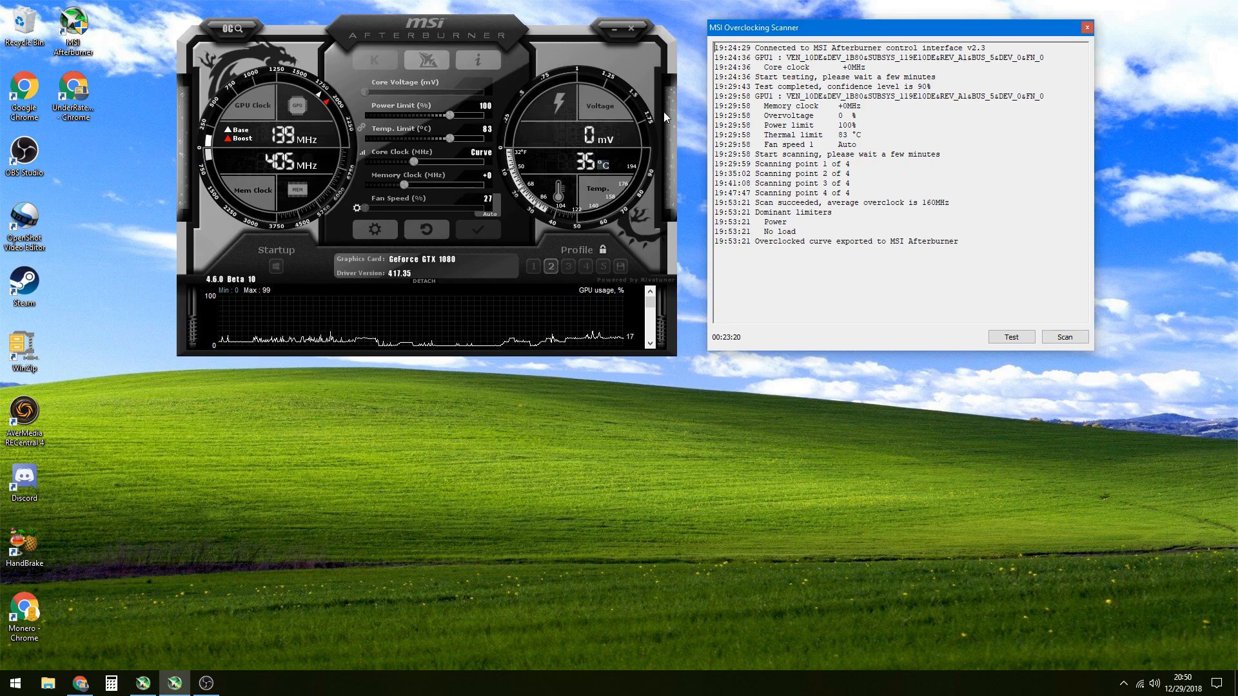
Examine the overclocked voltage/frequency curve in the curve editor, moving its window as needed, and close the editor
{"action": "left_click", "coordinate": [363, 153]}
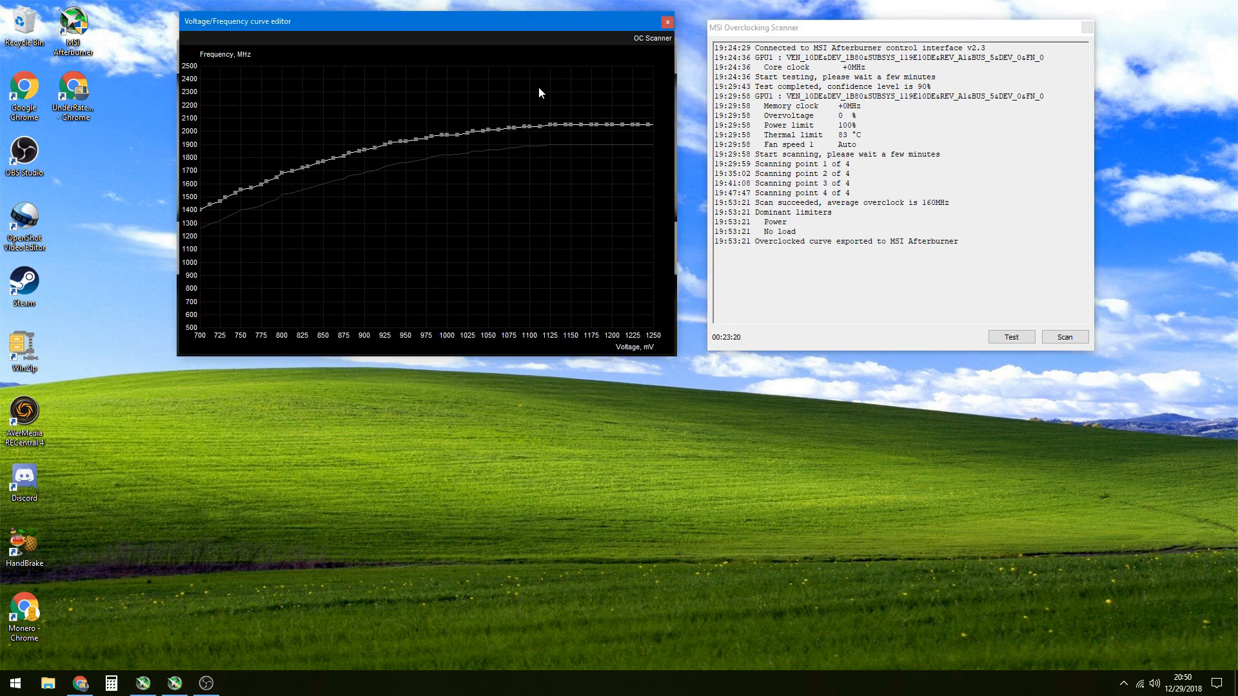
{"action": "left_click_drag", "start_coordinate": [621, 20], "coordinate": [617, 323]}
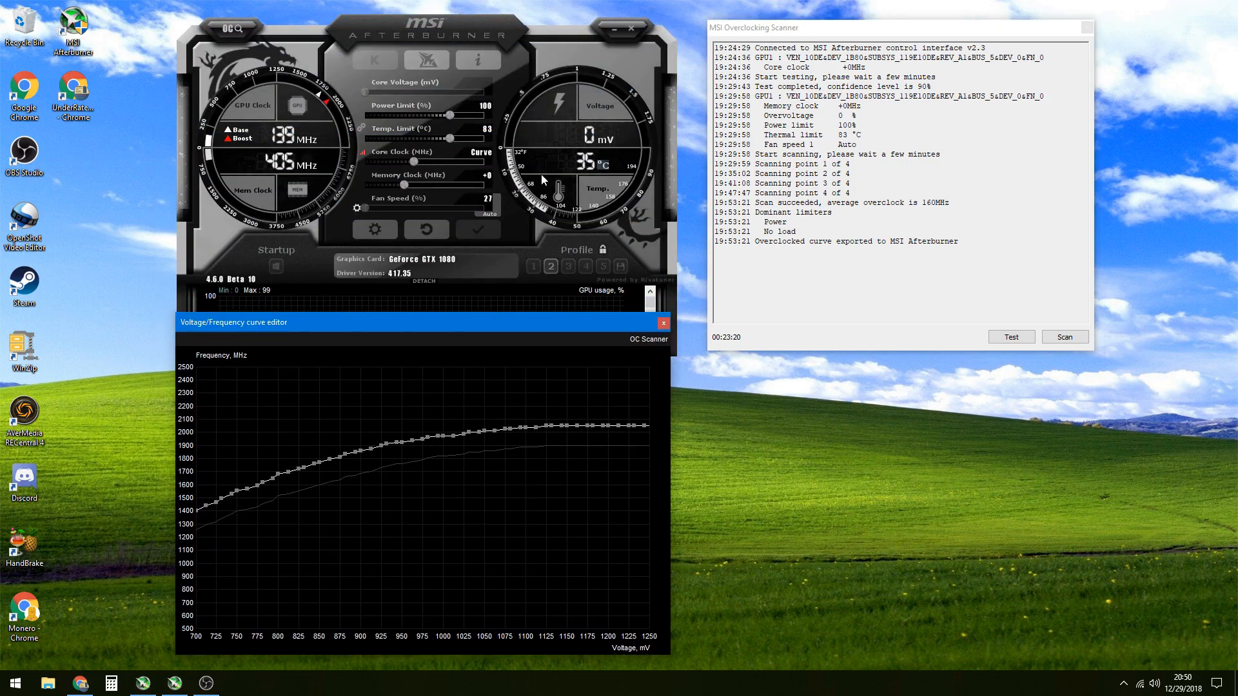
{"action": "left_click_drag", "start_coordinate": [464, 329], "coordinate": [481, 44]}
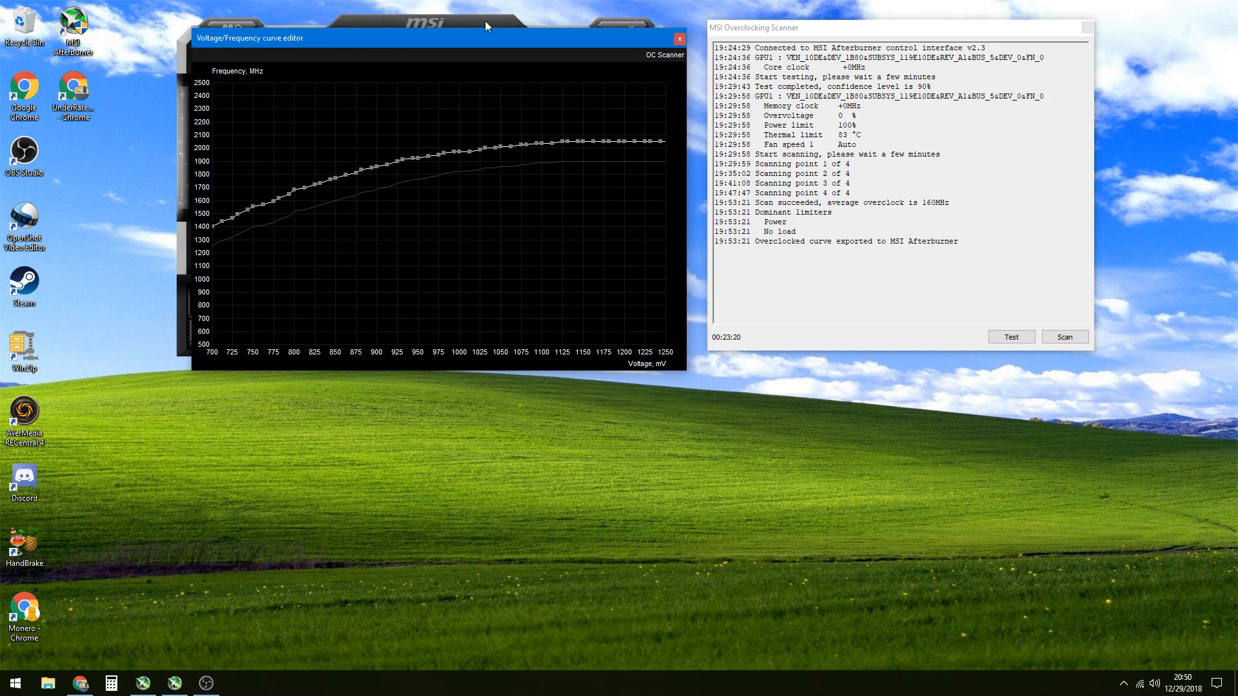
{"action": "left_click", "coordinate": [681, 39]}
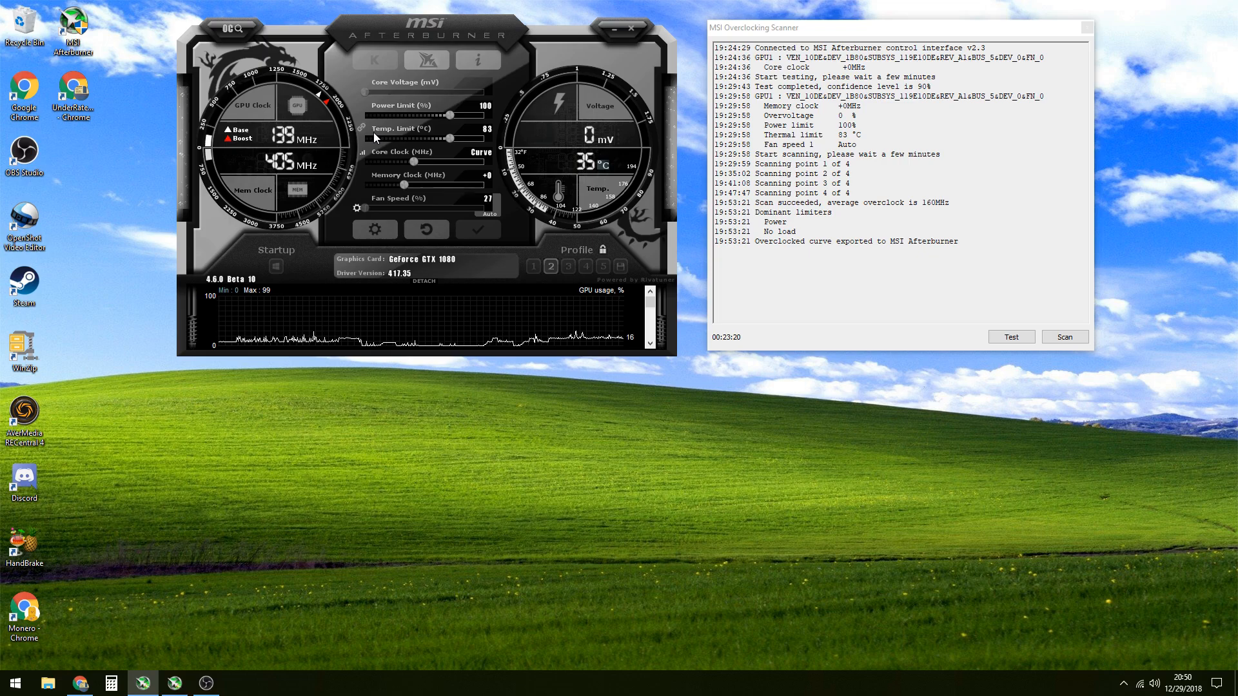
Unlock voltage control in reference design mode and voltage monitoring in the general properties, and apply them with a restart of MSI Afterburner
{"action": "left_click", "coordinate": [391, 234]}
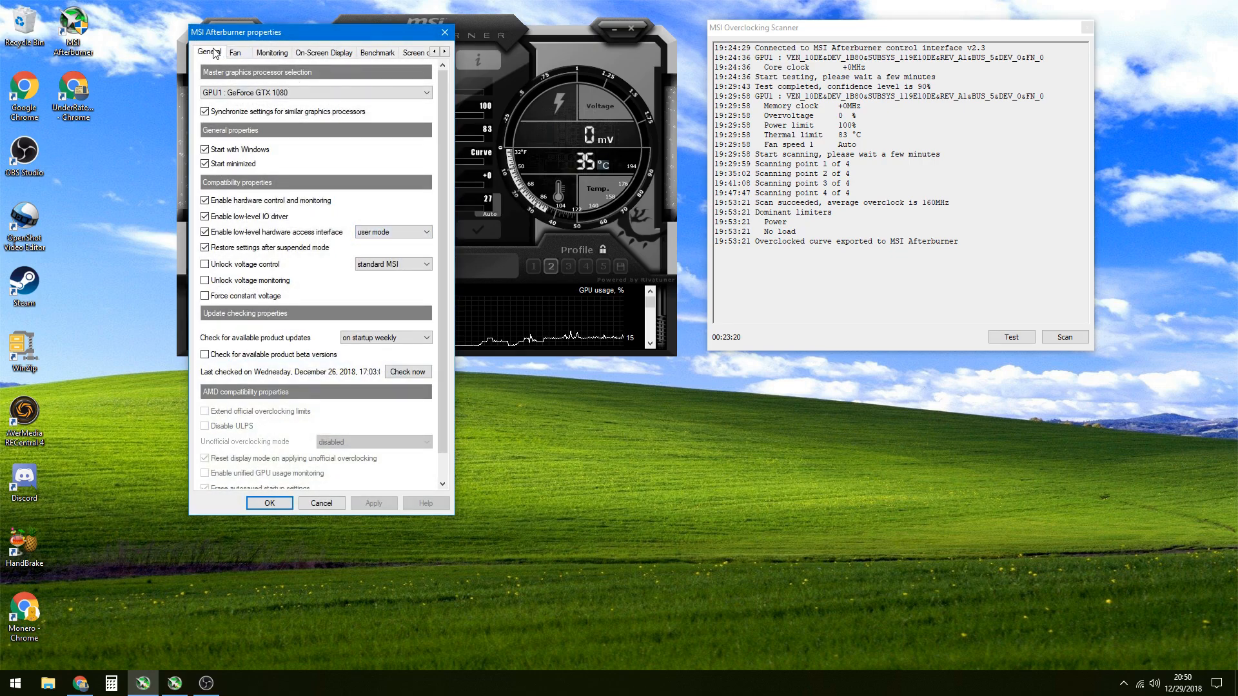
{"action": "left_click", "coordinate": [204, 265]}
{"action": "left_click", "coordinate": [205, 281]}
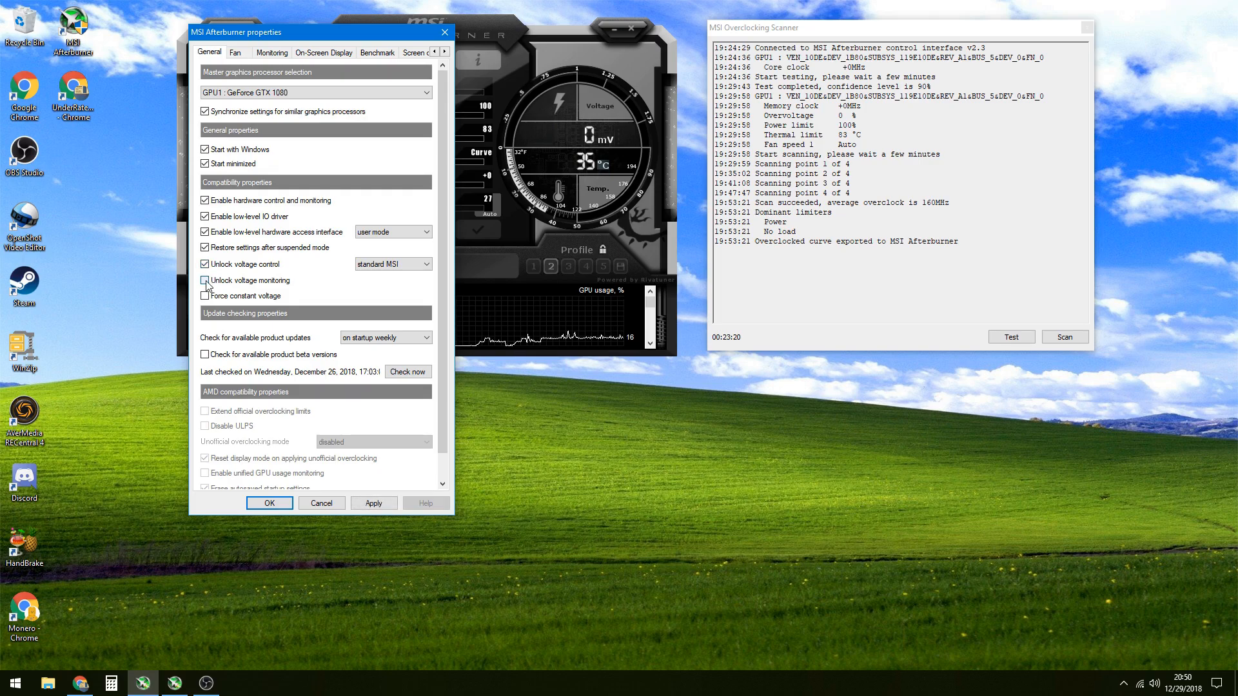
{"action": "left_click", "coordinate": [403, 265]}
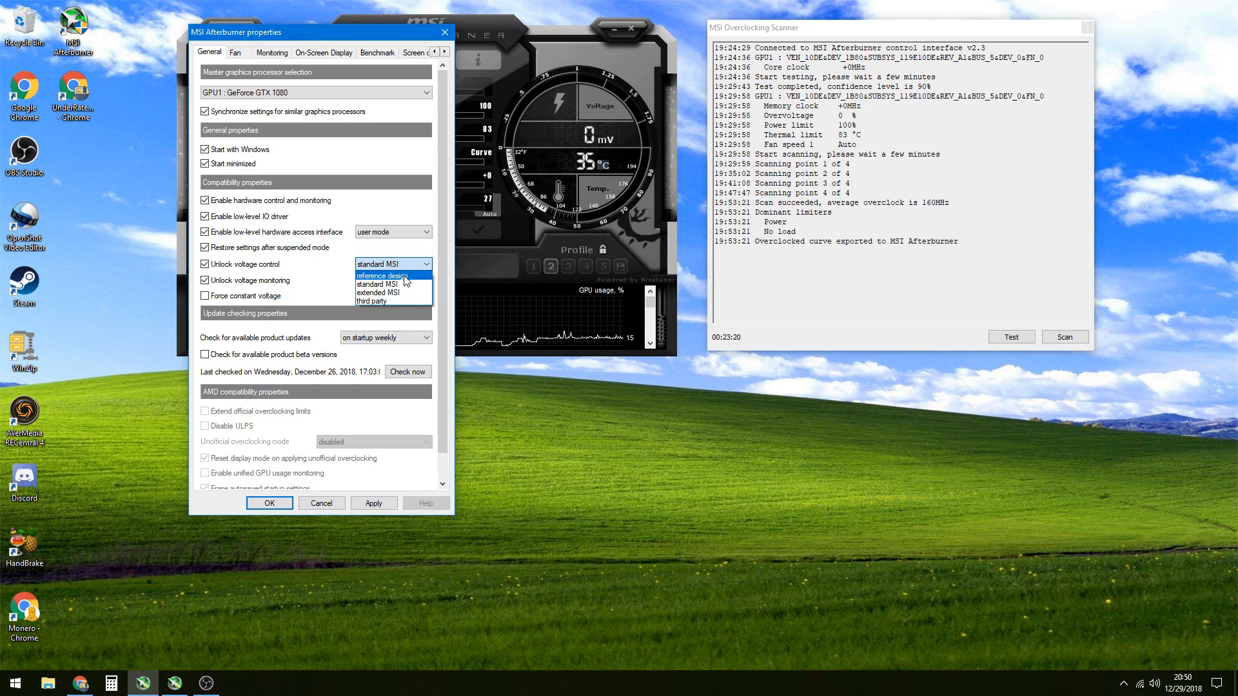
{"action": "left_click", "coordinate": [404, 276]}
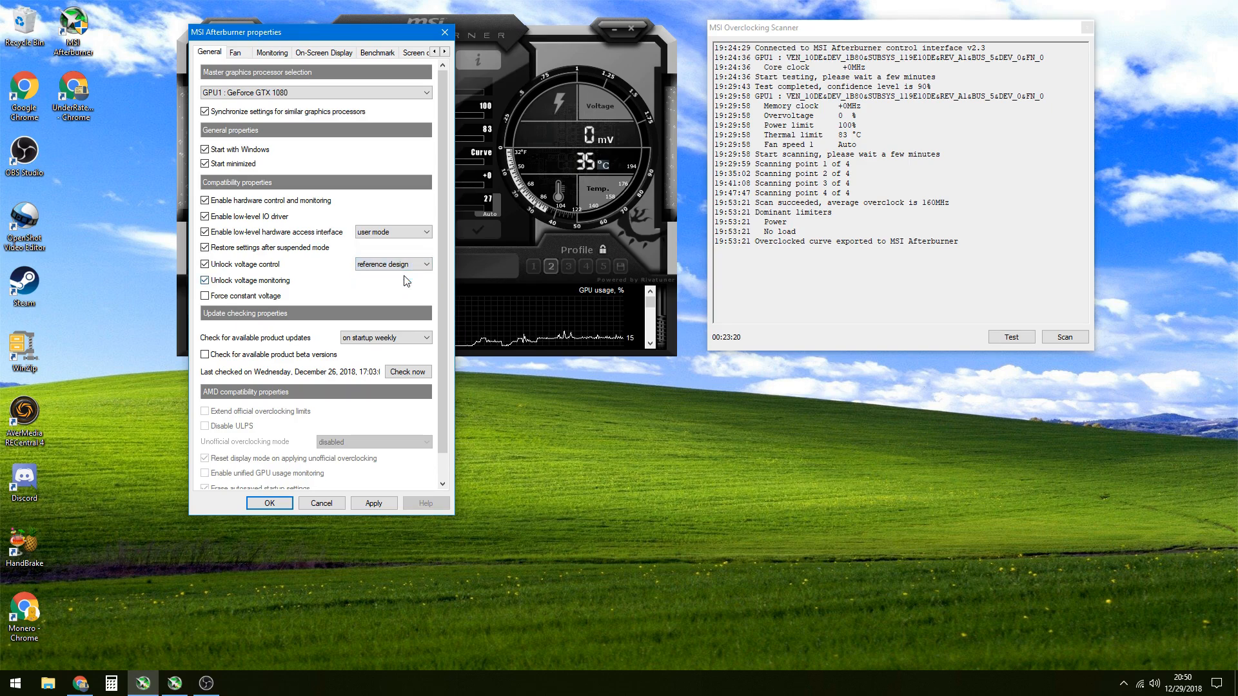
{"action": "left_click", "coordinate": [373, 504]}
{"action": "left_click_drag", "start_coordinate": [638, 299], "coordinate": [519, 323]}
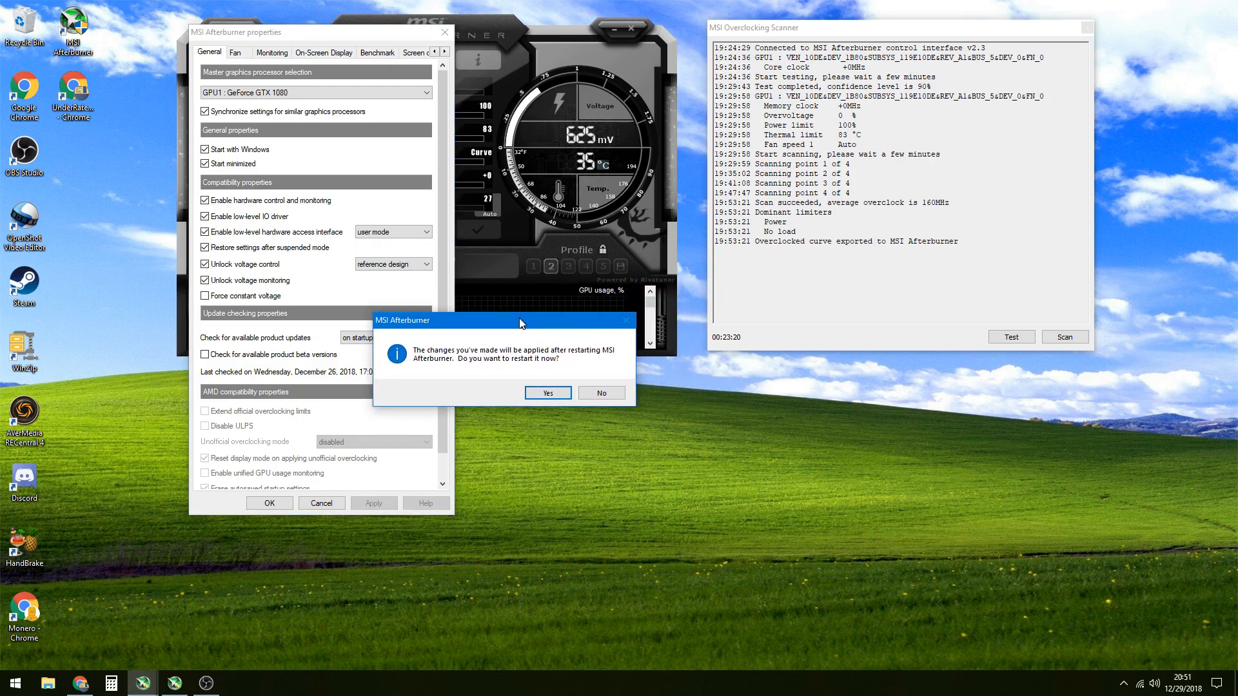
{"action": "left_click", "coordinate": [559, 397]}
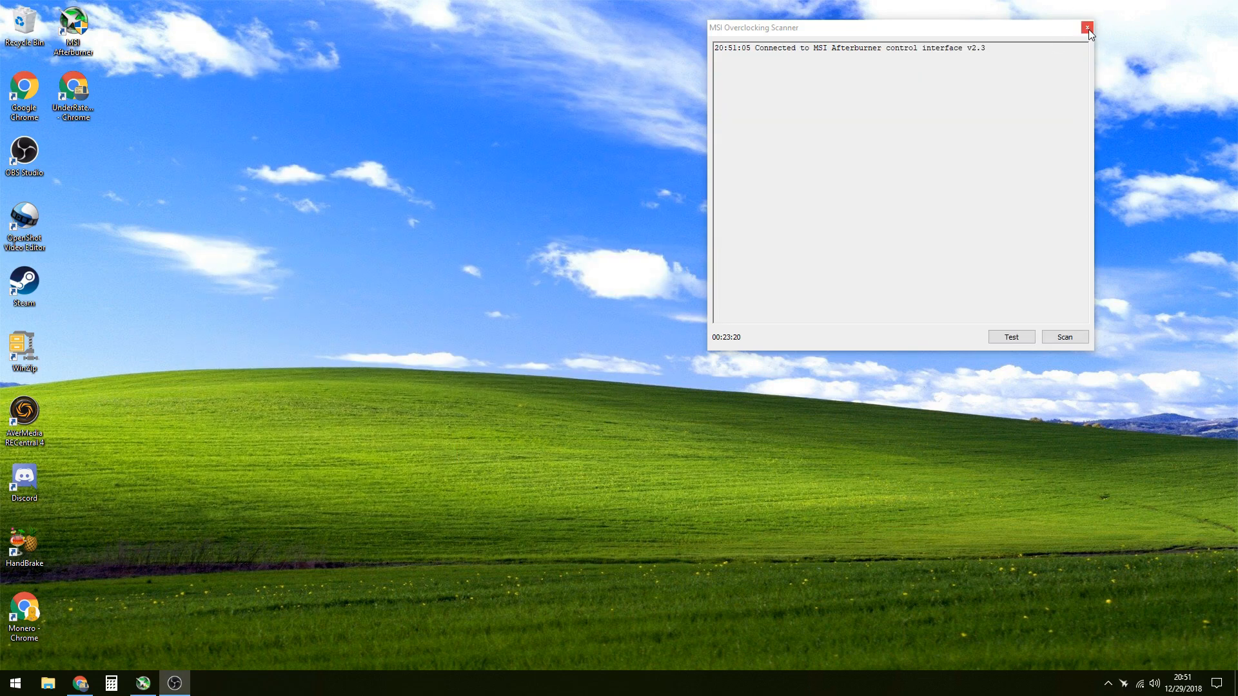
Close the leftover Overclocking Scanner window and move the restarted Afterburner window to a clear area of the desktop
{"action": "left_click", "coordinate": [142, 683]}
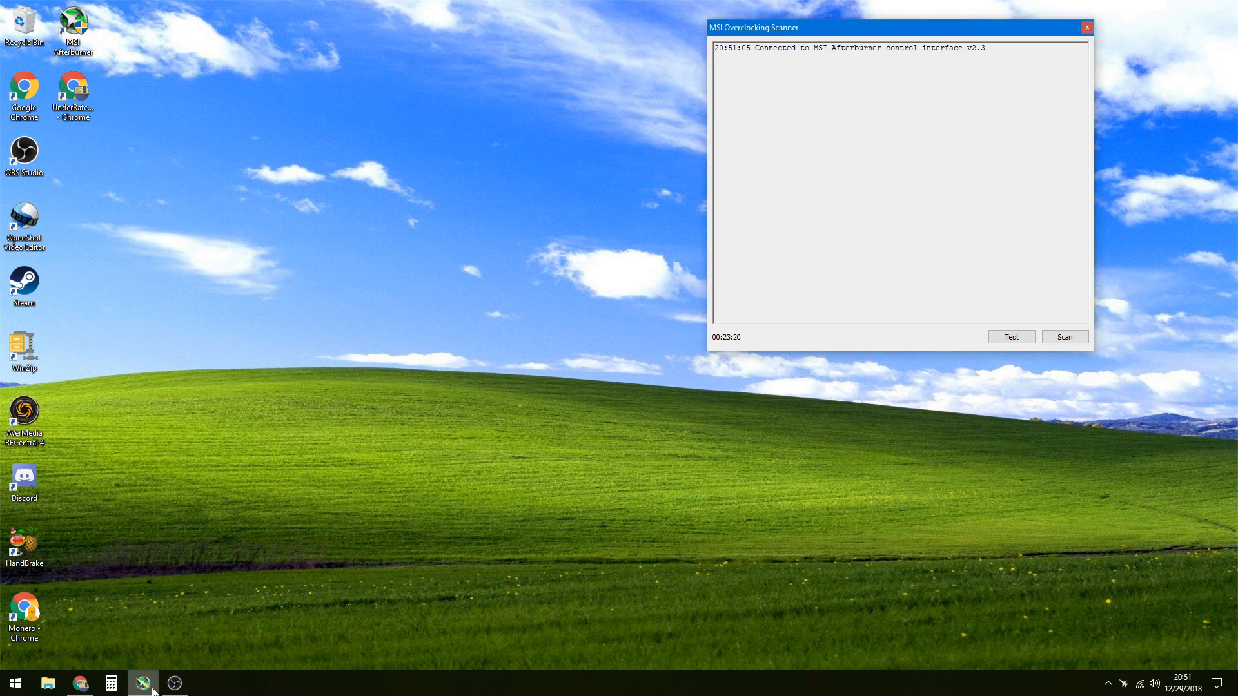
{"action": "right_click", "coordinate": [156, 687]}
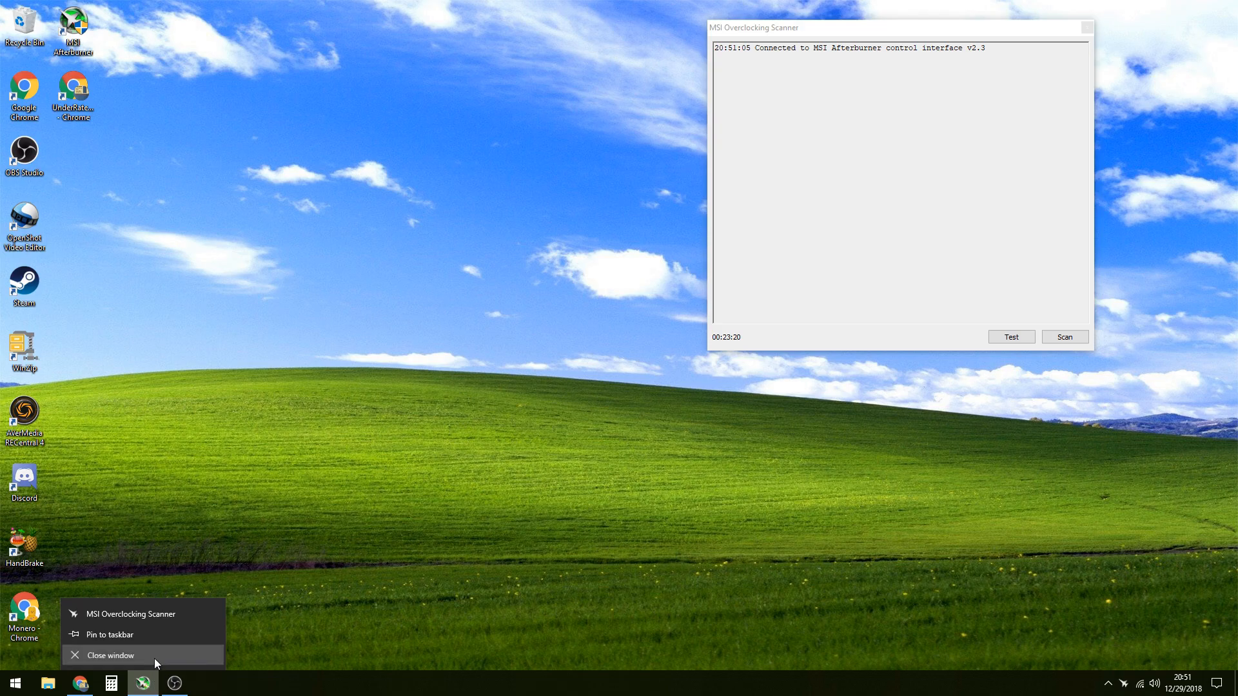
{"action": "left_click", "coordinate": [153, 658]}
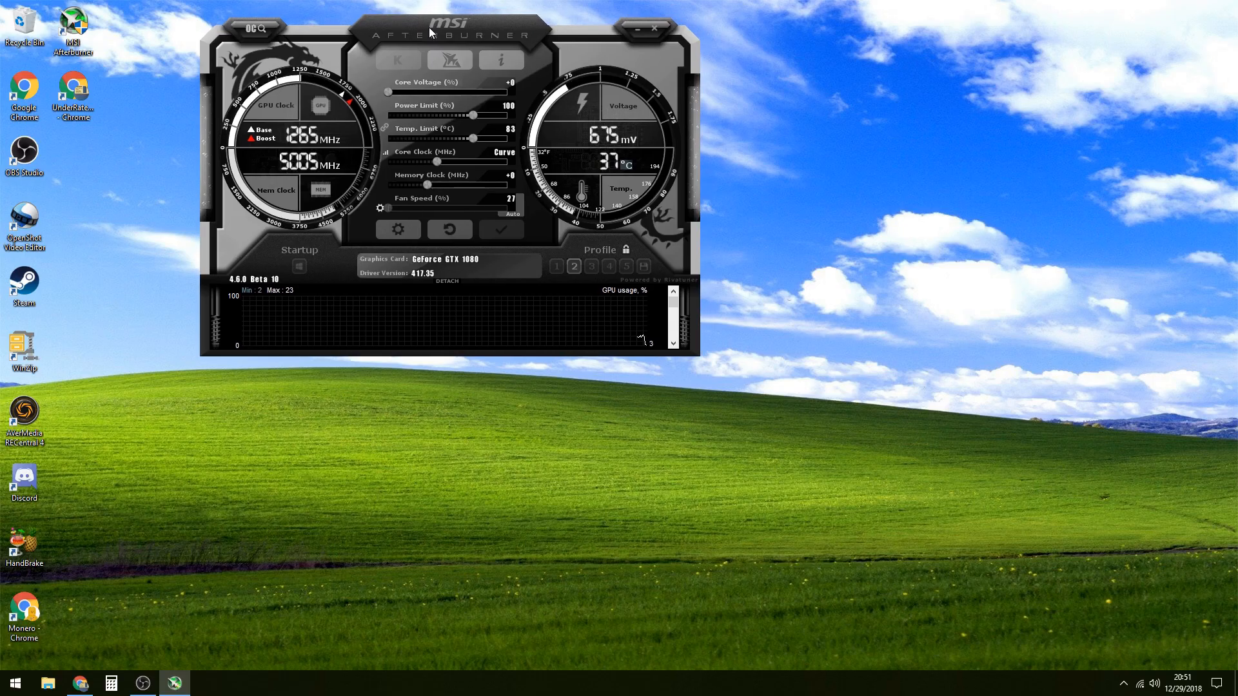
{"action": "left_click_drag", "start_coordinate": [428, 27], "coordinate": [961, 39]}
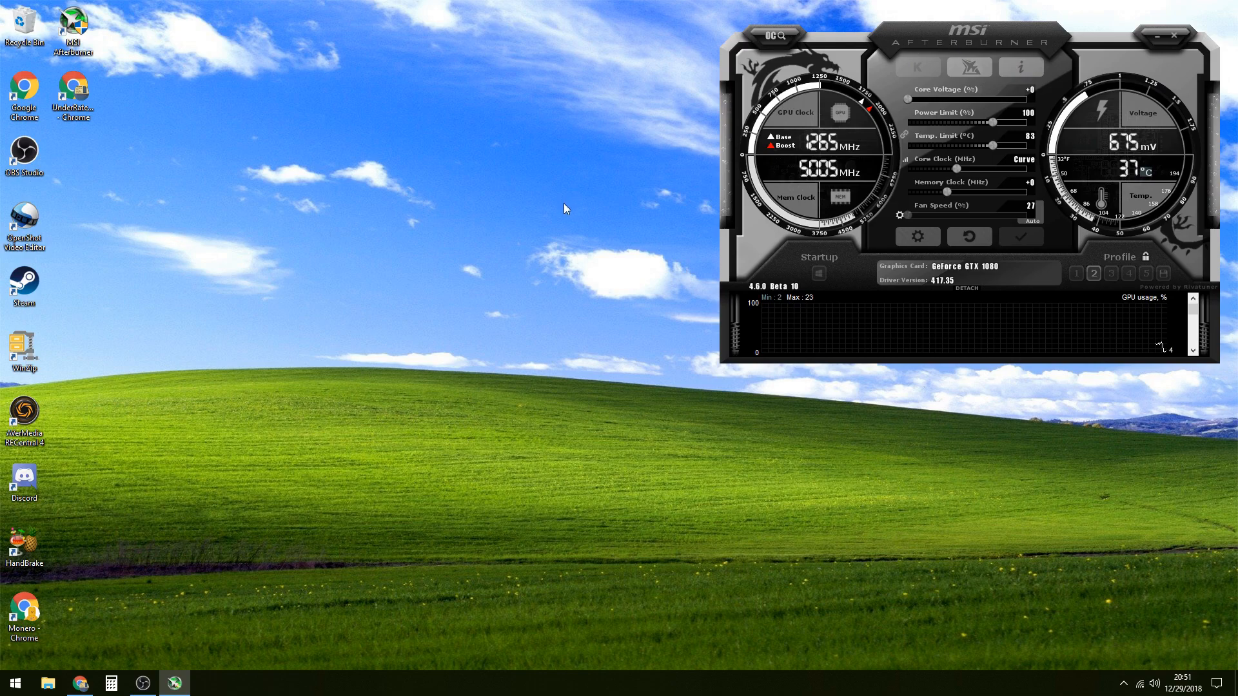
{"action": "left_click_drag", "start_coordinate": [1006, 34], "coordinate": [603, 86]}
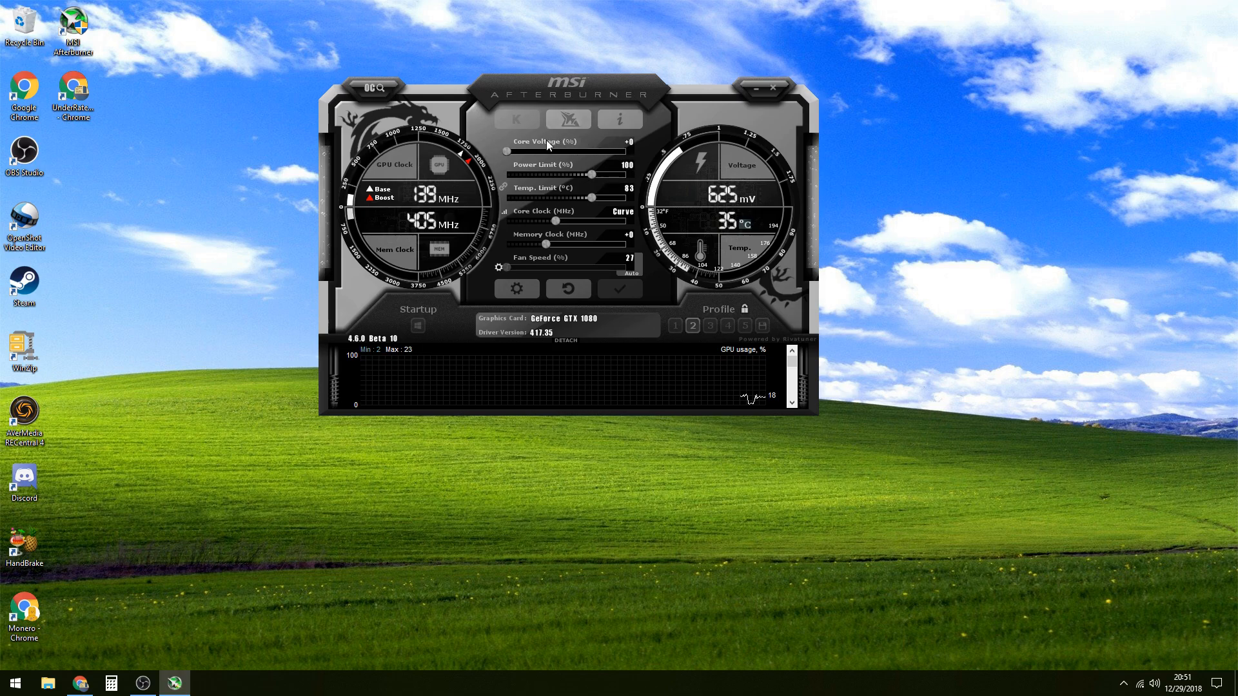
Open the Overclocking Scanner beside the main Afterburner window and start a stability test of the core clock curve
{"action": "left_click", "coordinate": [383, 88]}
{"action": "left_click_drag", "start_coordinate": [574, 77], "coordinate": [385, 73]}
{"action": "left_click_drag", "start_coordinate": [616, 179], "coordinate": [860, 79]}
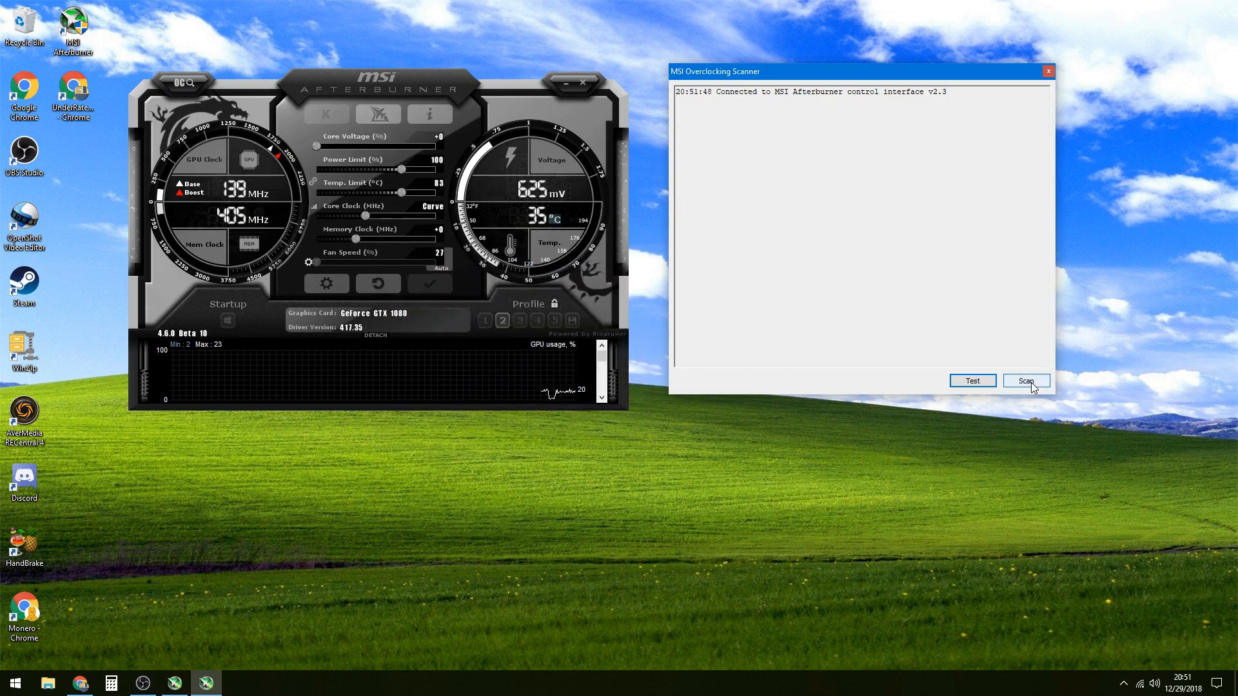
{"action": "left_click", "coordinate": [972, 381]}
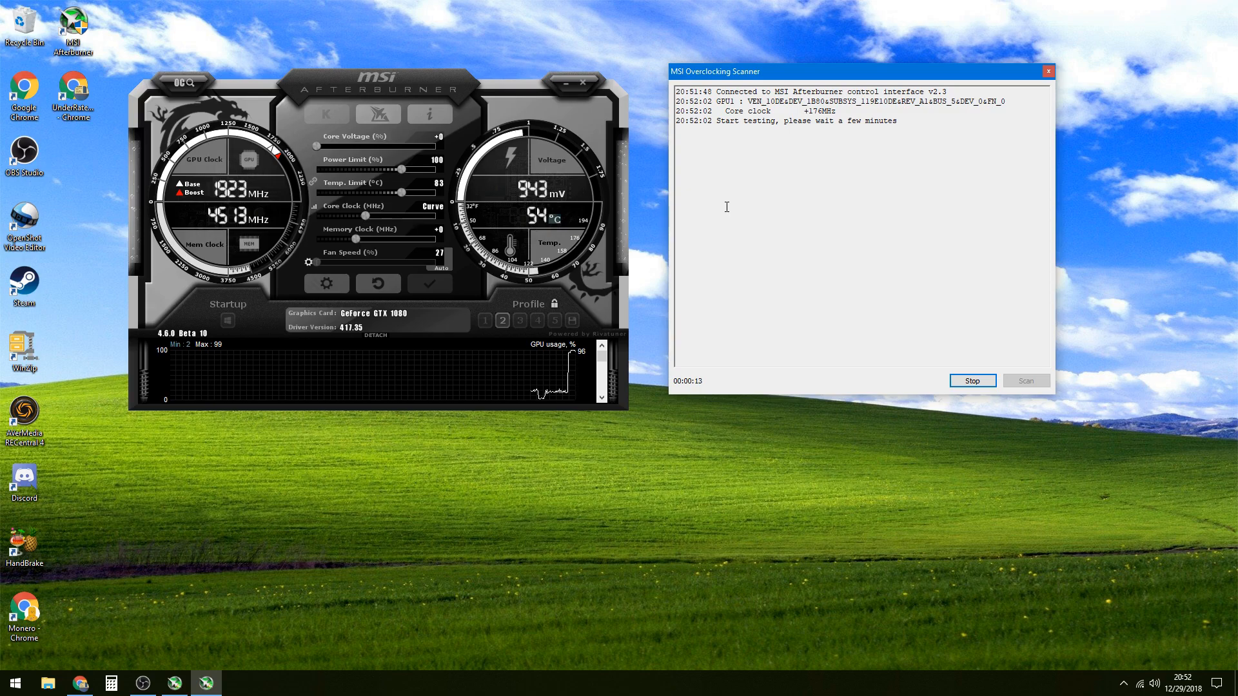
Examine the voltage/frequency curve twice while the stability test runs, closing the curve editor each time
{"action": "left_click", "coordinate": [314, 205]}
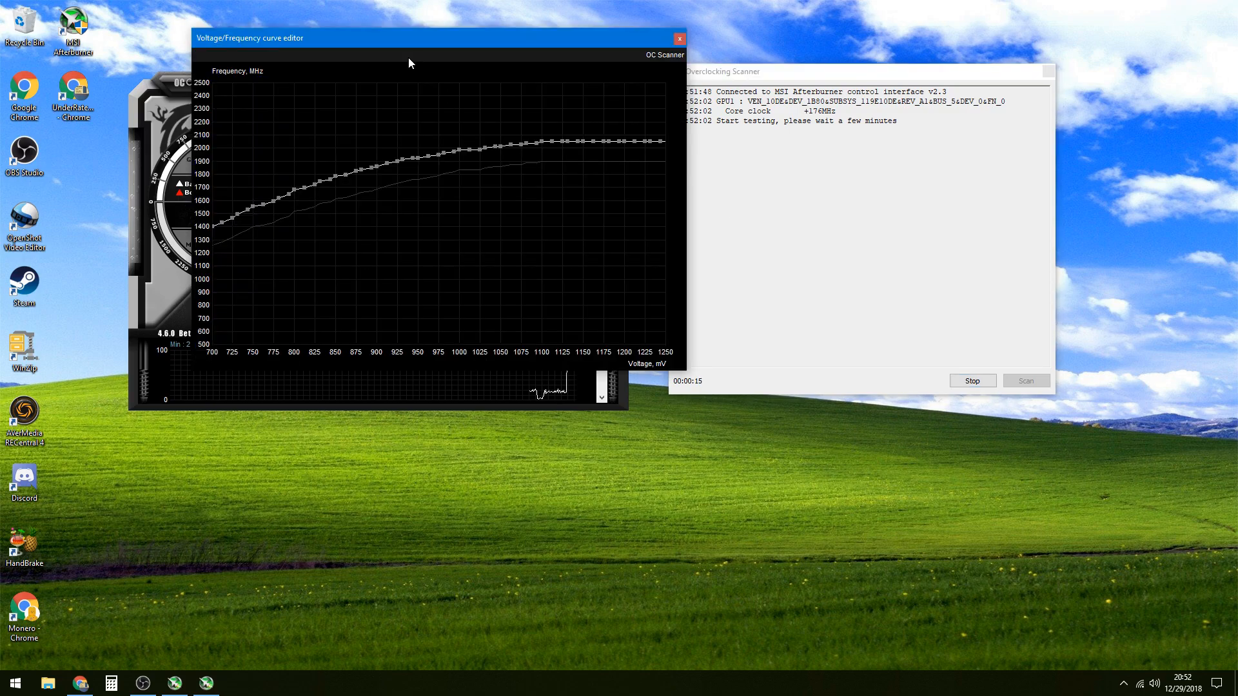
{"action": "left_click", "coordinate": [679, 38]}
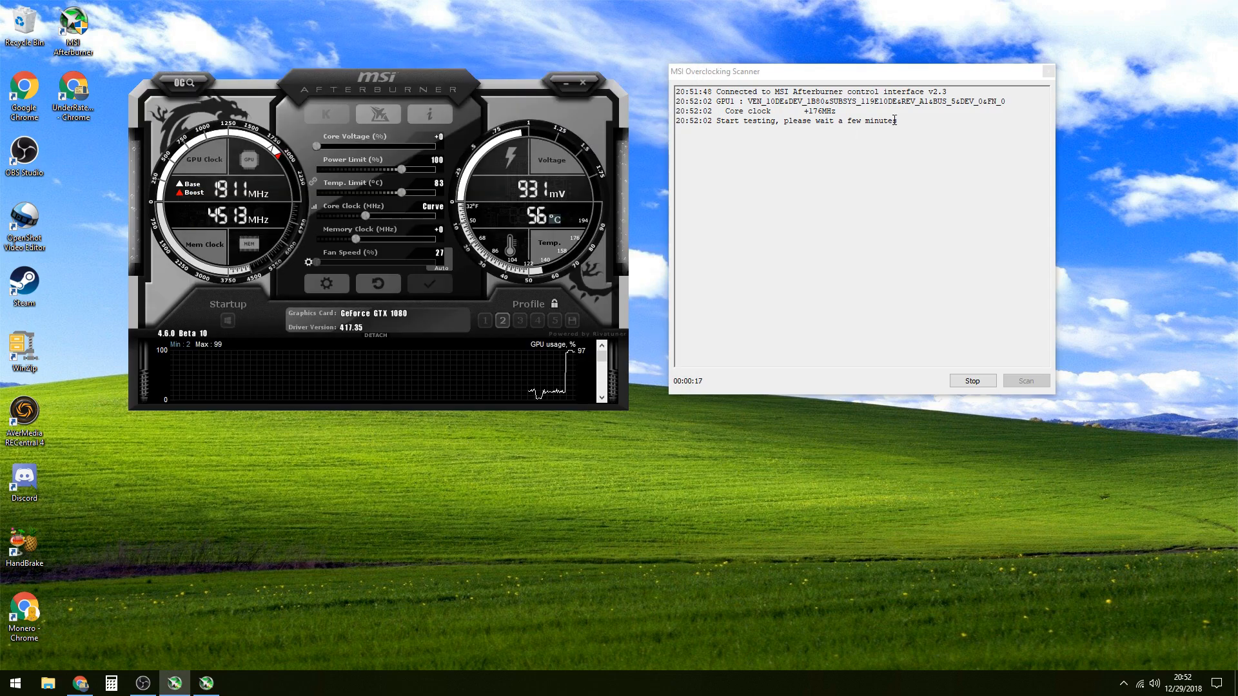
{"action": "left_click_drag", "start_coordinate": [425, 79], "coordinate": [455, 78]}
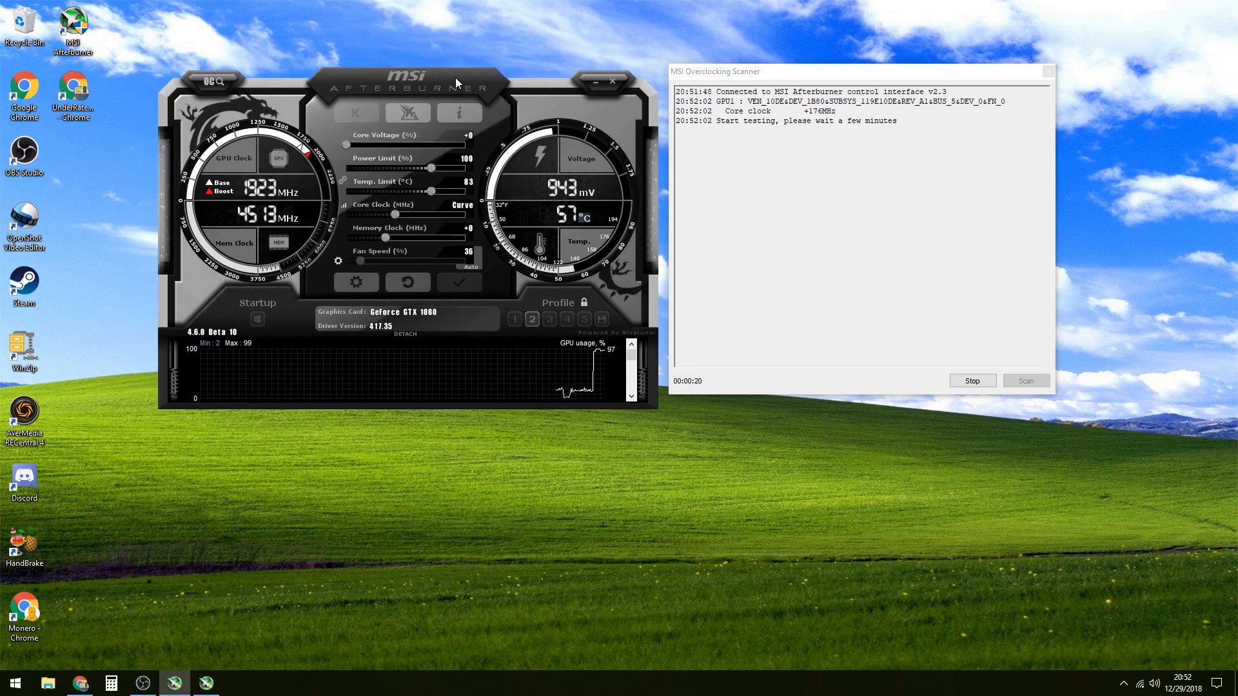
{"action": "left_click", "coordinate": [791, 68]}
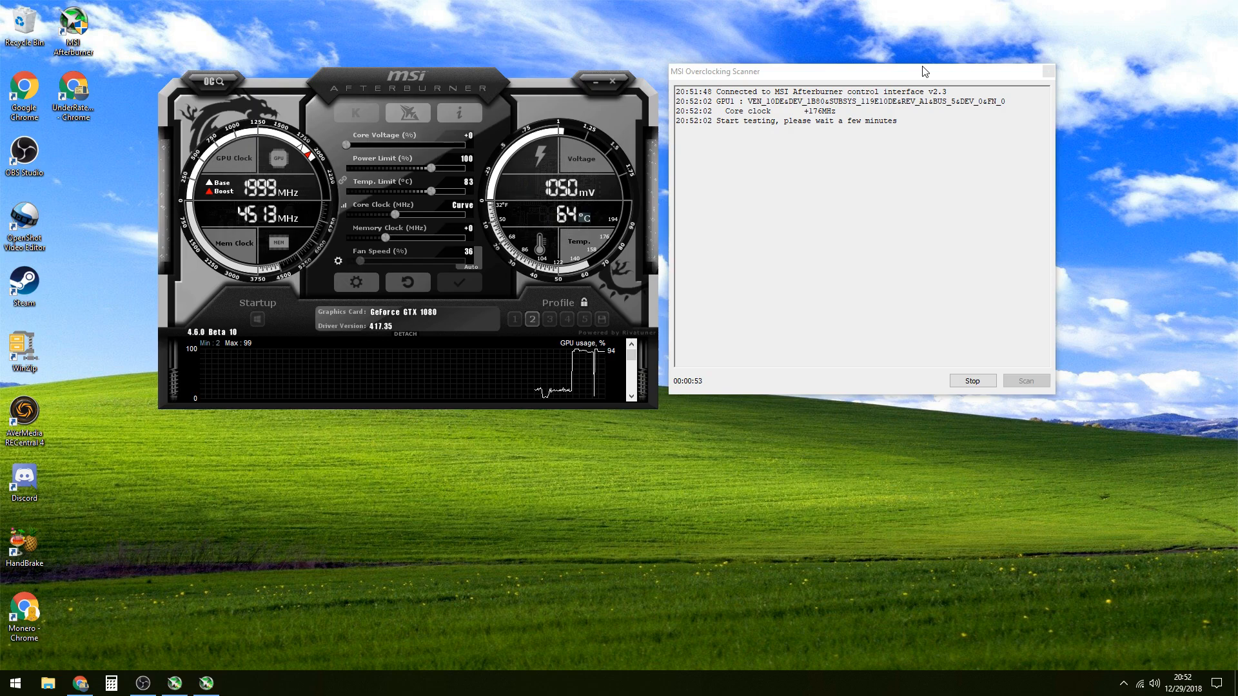
{"action": "left_click", "coordinate": [345, 206]}
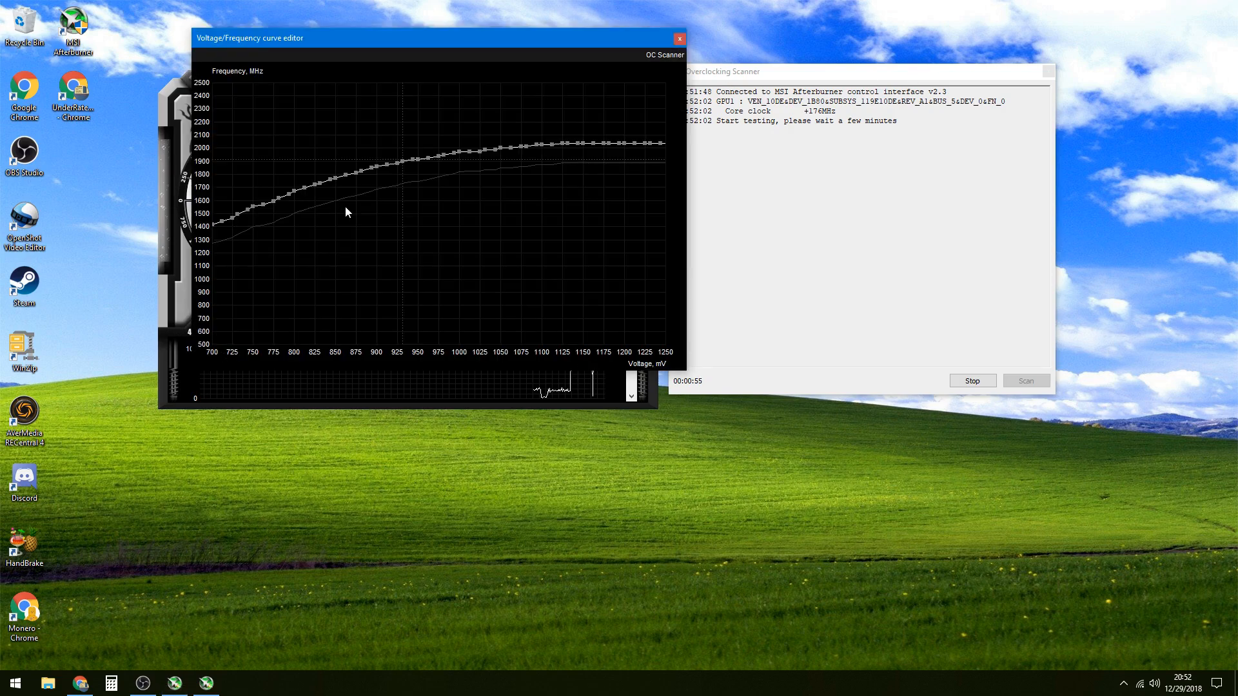
{"action": "left_click", "coordinate": [680, 39]}
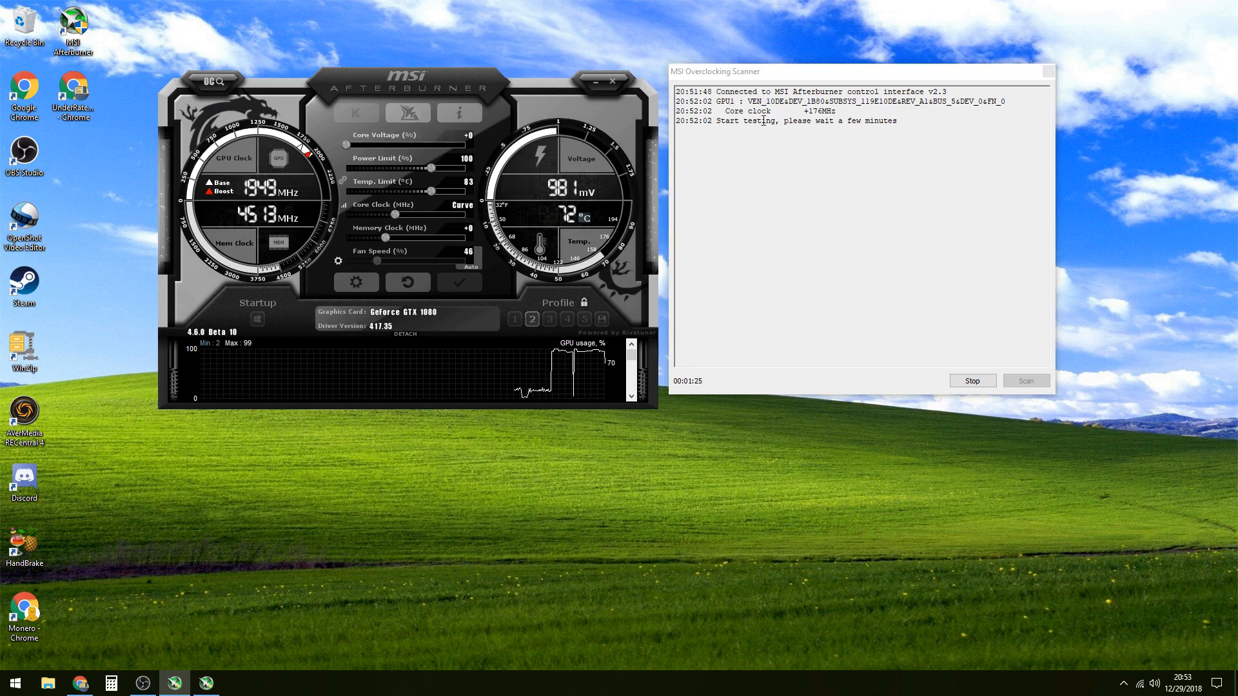
Start an automatic overclocking scan of the graphics card and check the power limit listed in the scanner log
{"action": "mouse_move", "coordinate": [596, 365]}
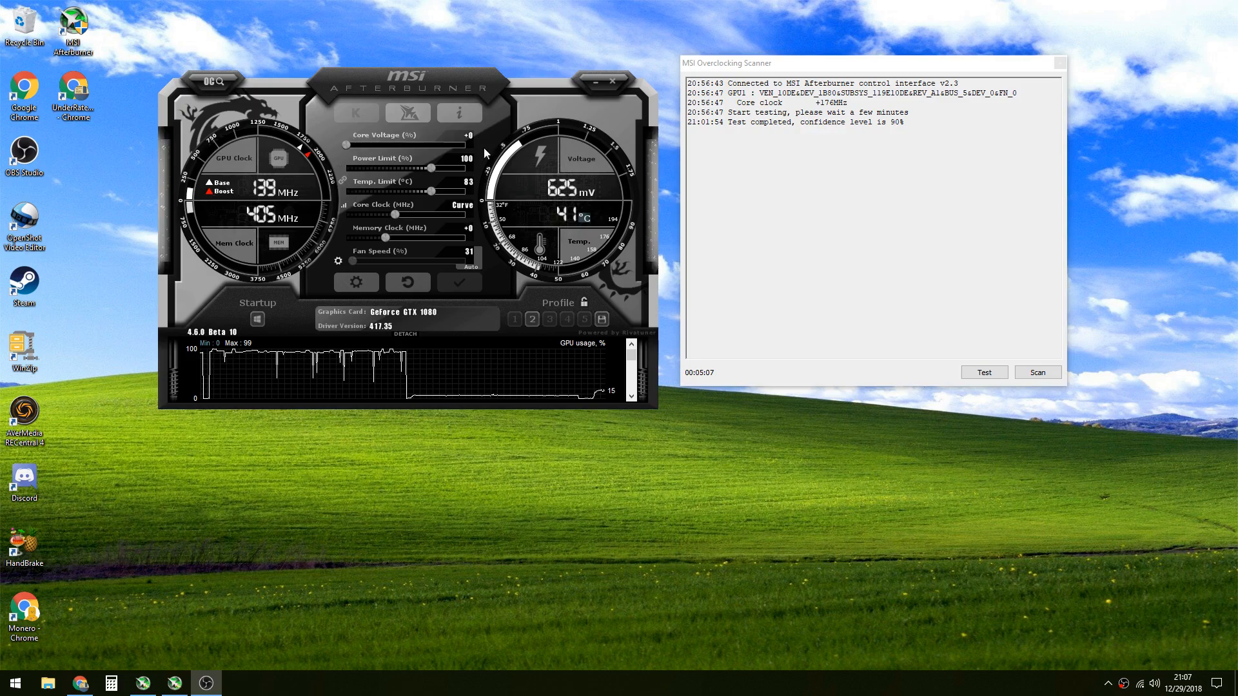
{"action": "mouse_move", "coordinate": [379, 145]}
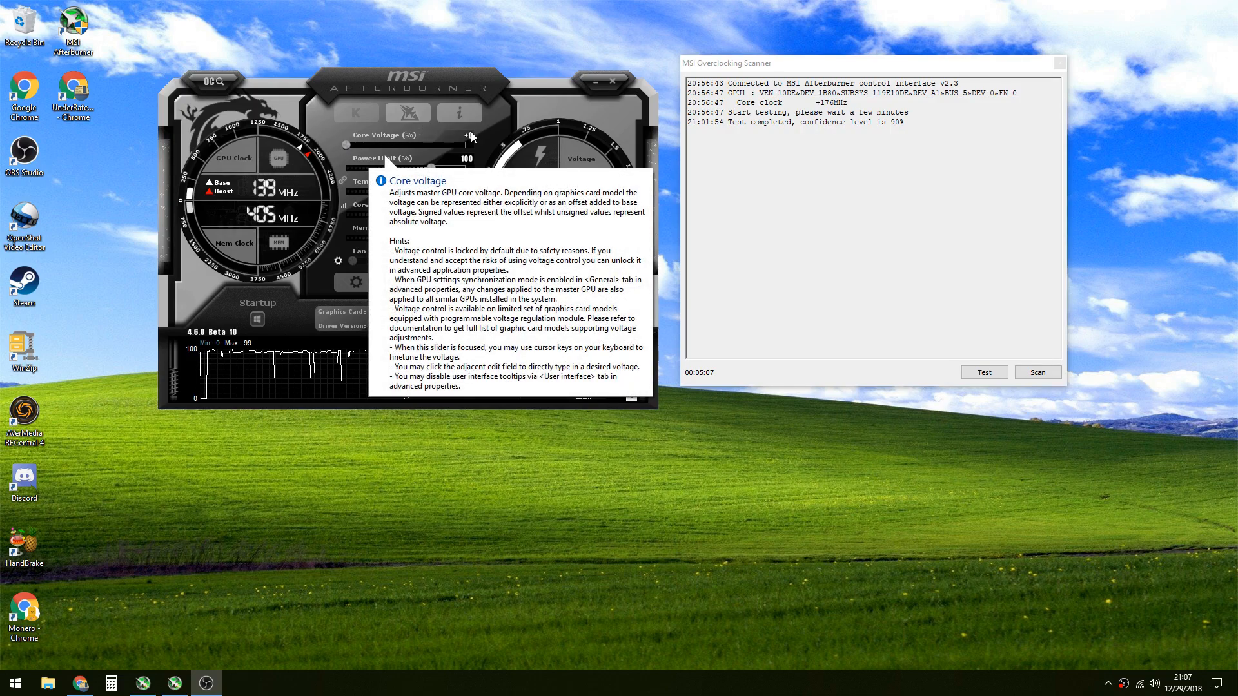
{"action": "left_click", "coordinate": [1038, 375]}
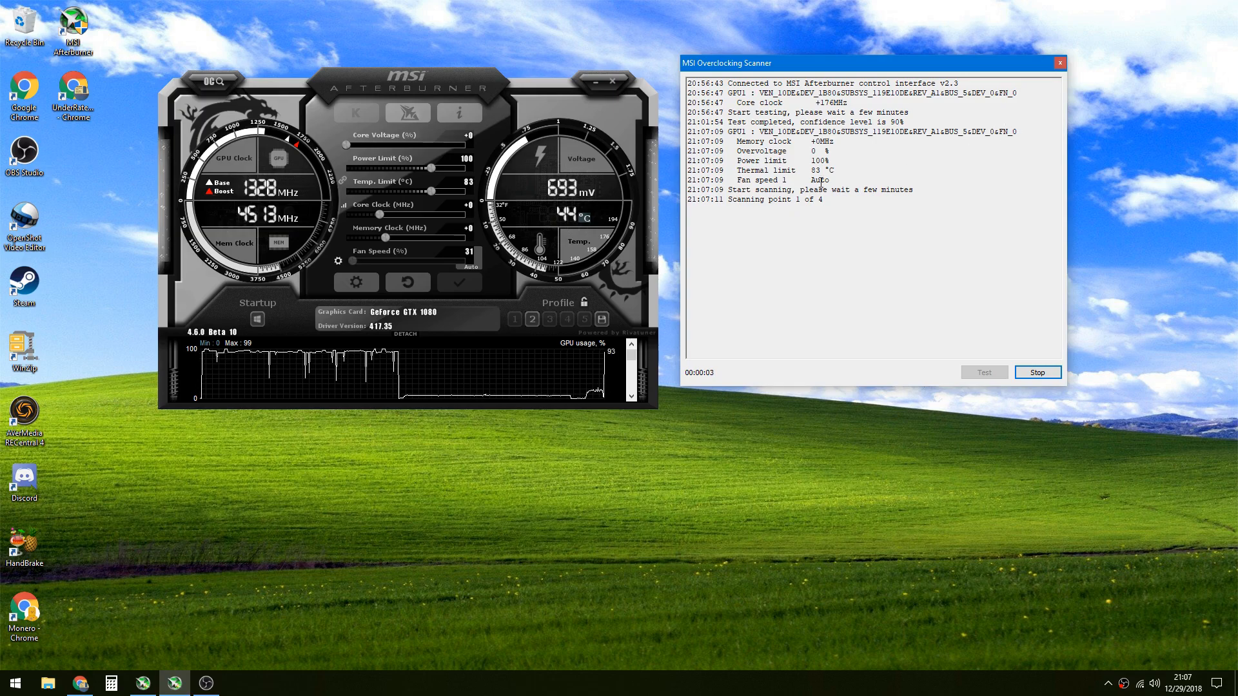
{"action": "left_click_drag", "start_coordinate": [811, 152], "coordinate": [843, 161]}
{"action": "left_click", "coordinate": [853, 160]}
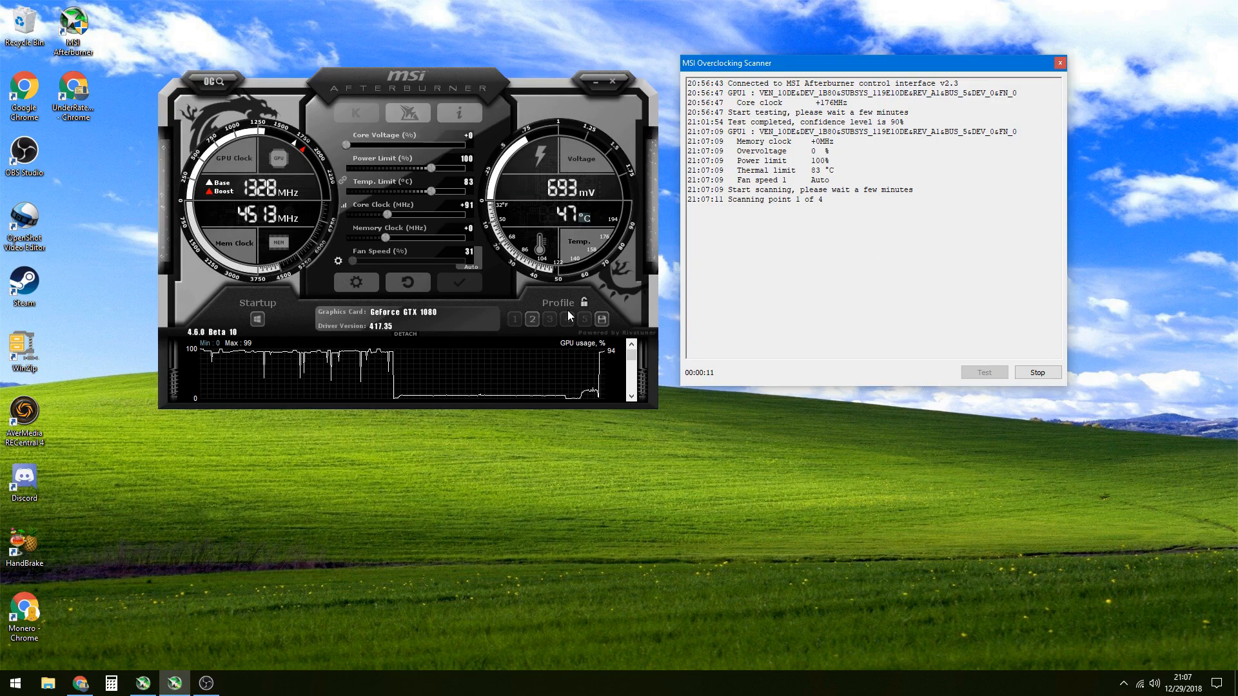
Arrange the Afterburner and Overclocking Scanner windows side by side so both stay readable during the scan
{"action": "mouse_move", "coordinate": [842, 59]}
{"action": "left_mouse_down"}
{"action": "mouse_move", "coordinate": [851, 72]}
{"action": "mouse_move", "coordinate": [852, 60]}
{"action": "left_mouse_up"}
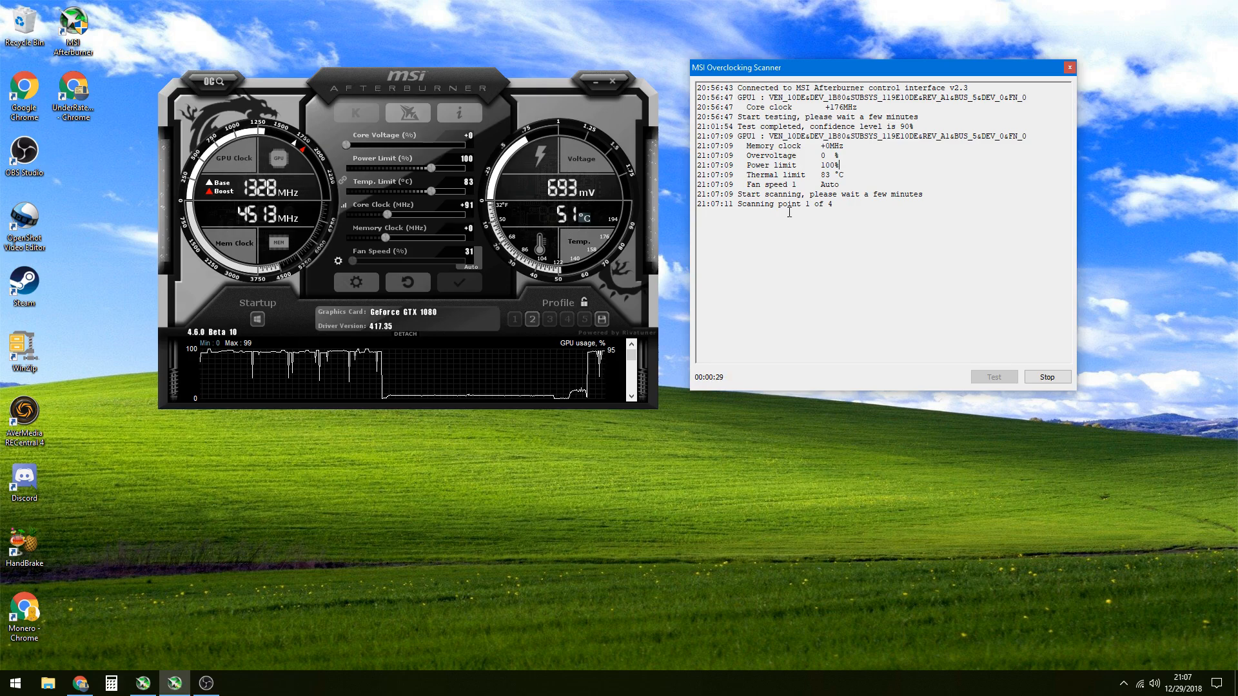
{"action": "left_click_drag", "start_coordinate": [392, 71], "coordinate": [403, 33]}
{"action": "left_click_drag", "start_coordinate": [823, 63], "coordinate": [819, 32]}
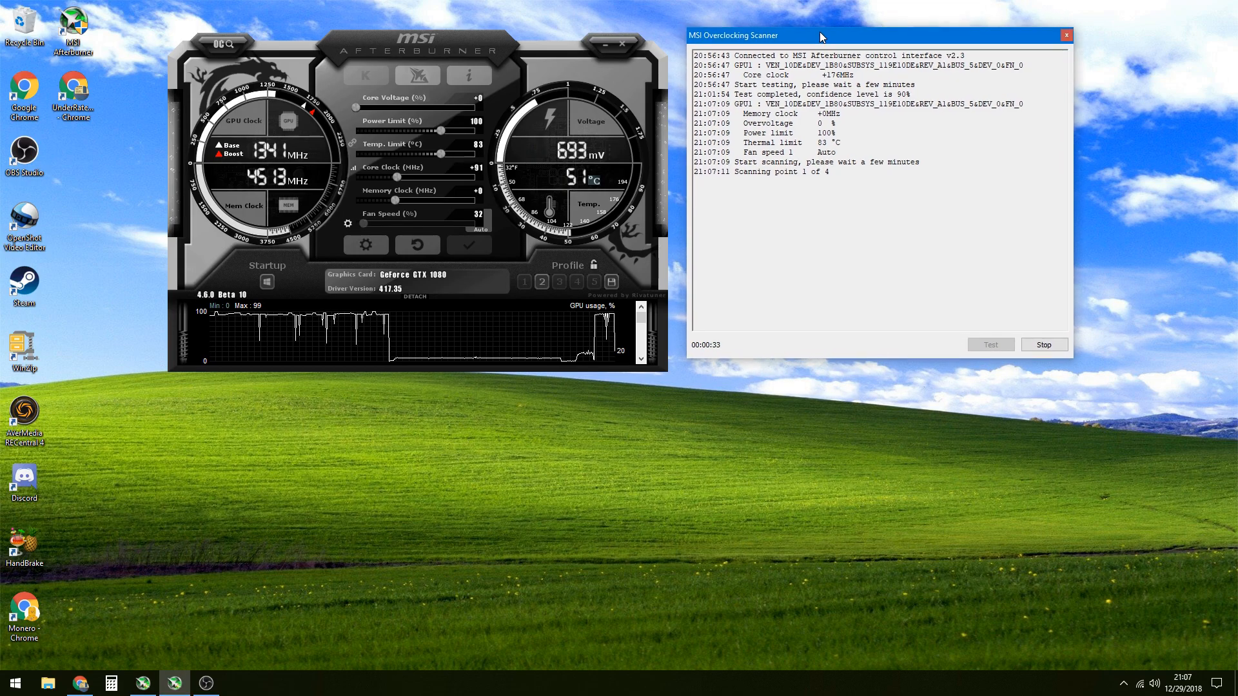
{"action": "left_click_drag", "start_coordinate": [384, 33], "coordinate": [388, 9]}
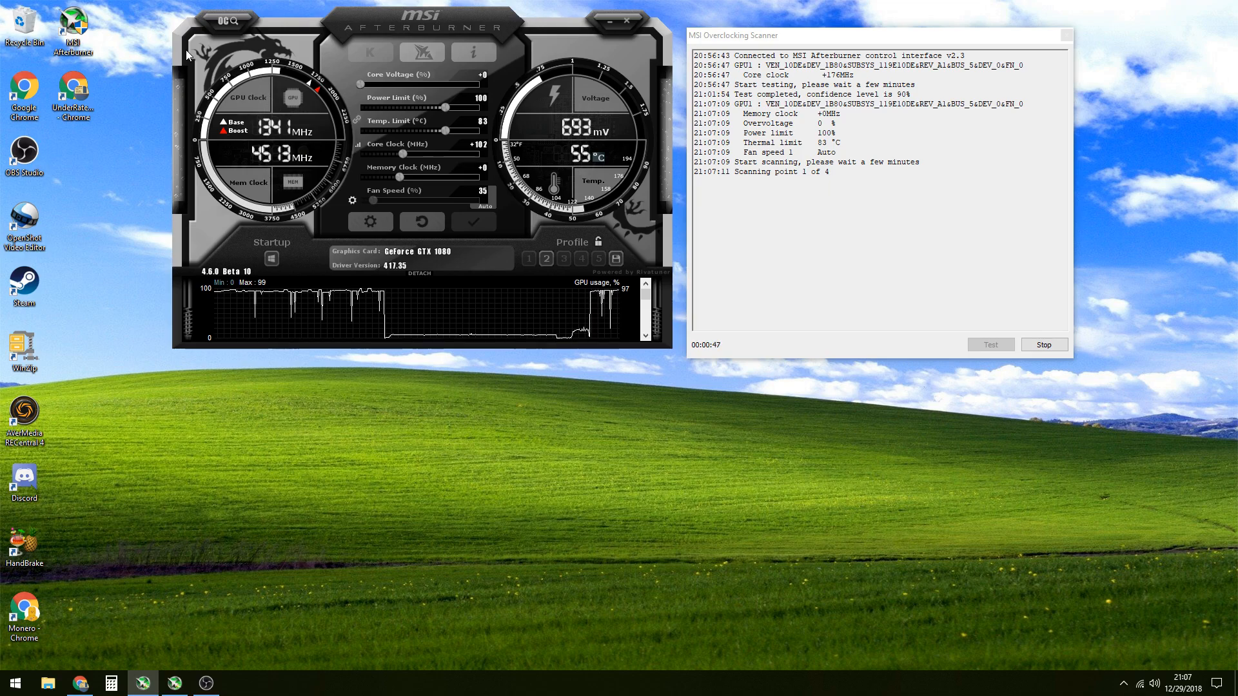
{"action": "left_click_drag", "start_coordinate": [346, 36], "coordinate": [315, 40]}
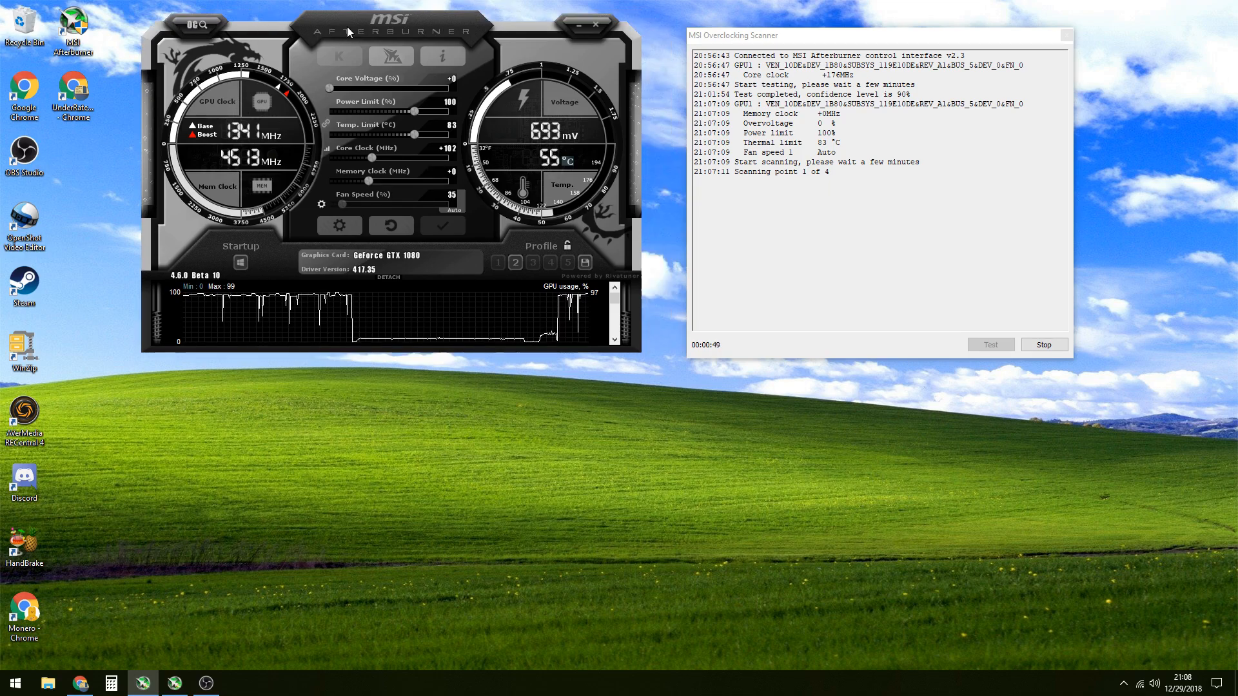
Check the Overclocking Scanner log of the finished scan and try a core voltage of +15% before returning it to +0
{"action": "left_click_drag", "start_coordinate": [779, 29], "coordinate": [778, 20]}
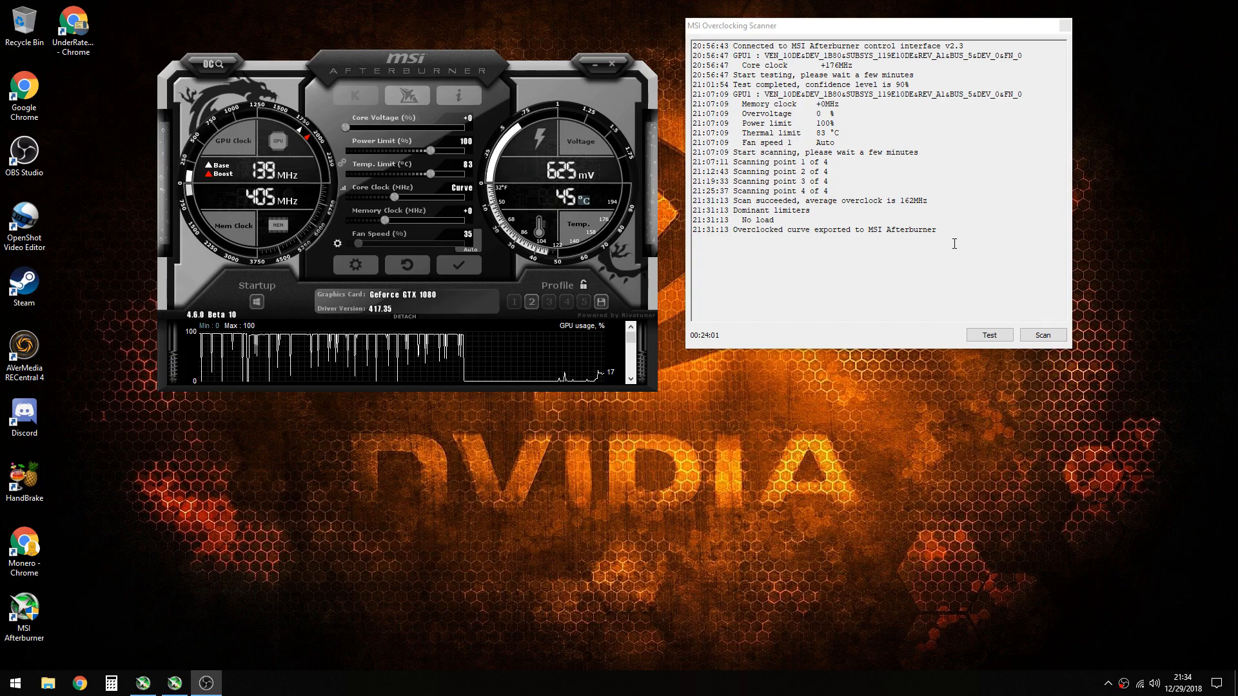
{"action": "left_click", "coordinate": [954, 202]}
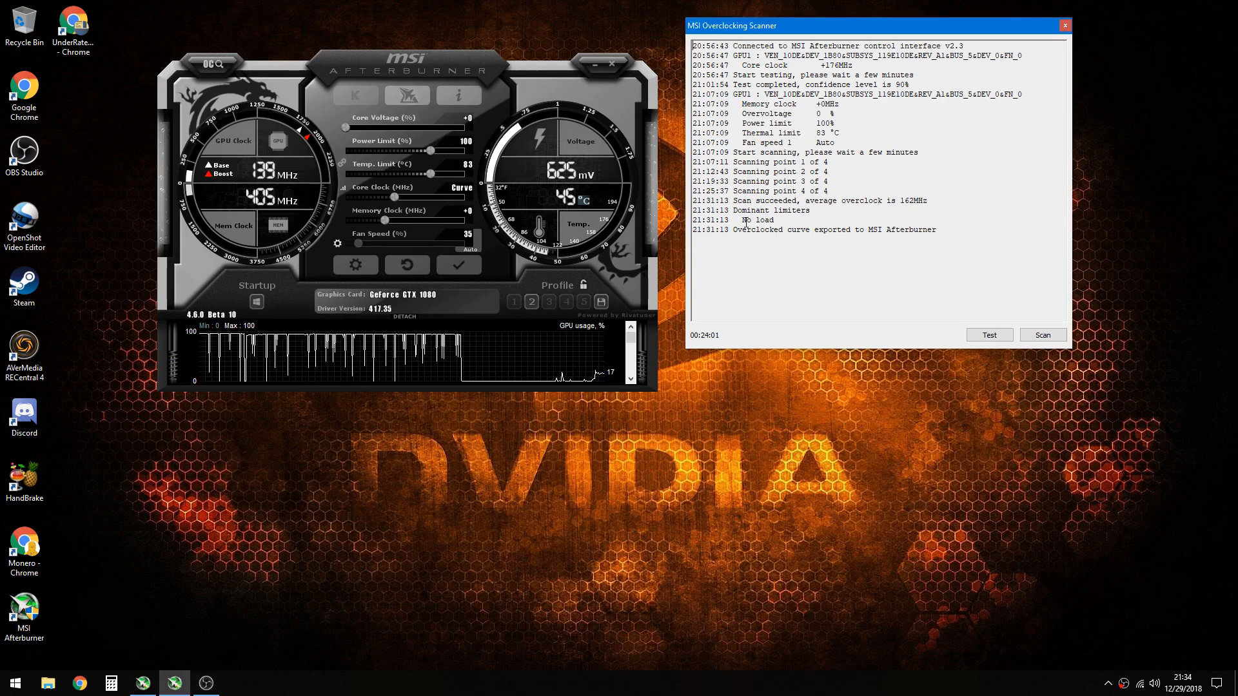
{"action": "left_click", "coordinate": [364, 127]}
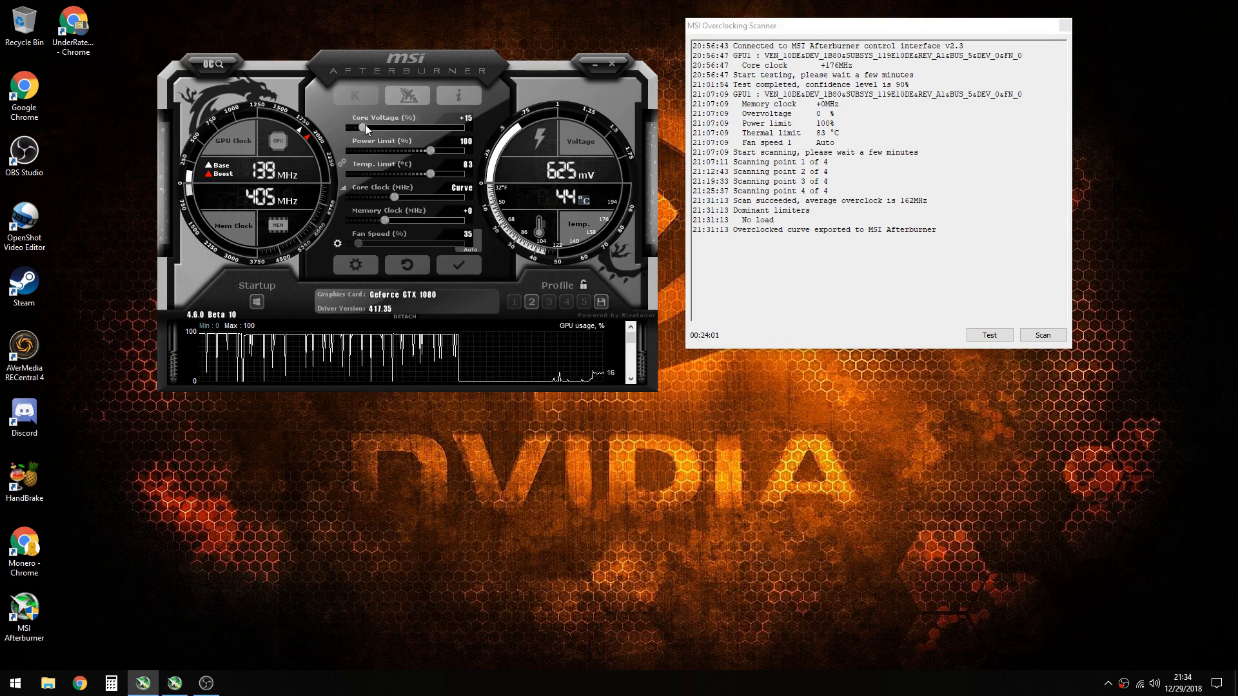
{"action": "left_click_drag", "start_coordinate": [373, 127], "coordinate": [347, 134]}
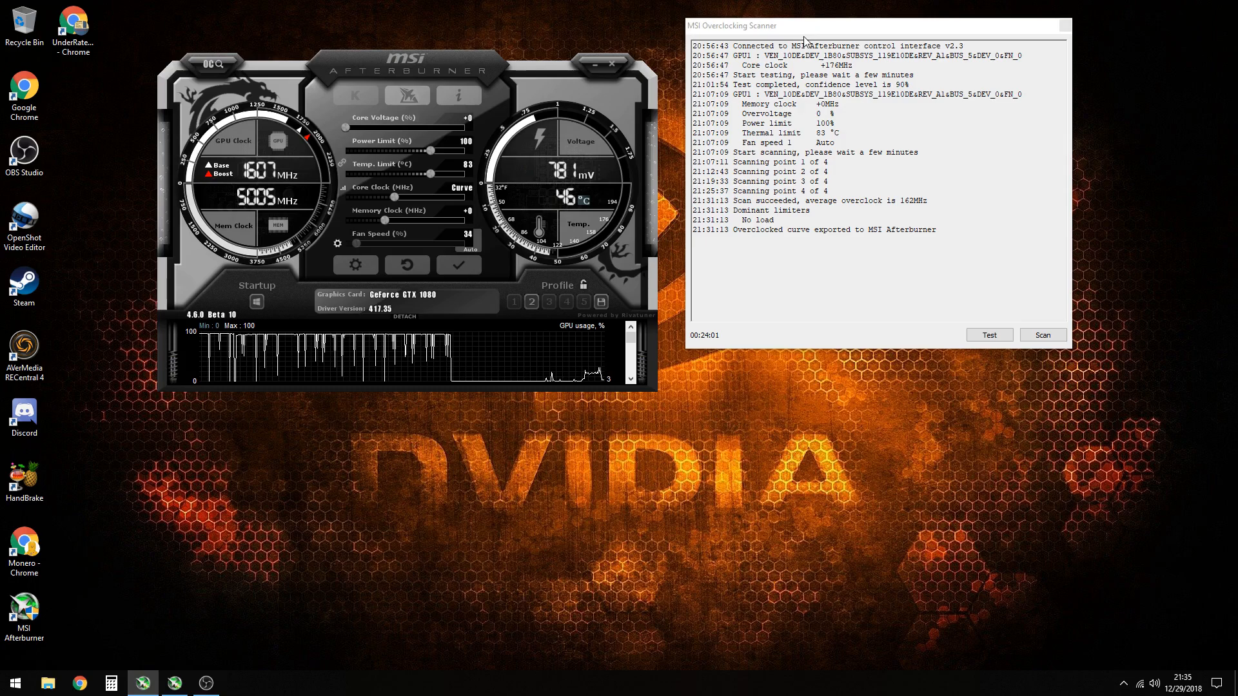
Move the Overclocking Scanner window slightly down and shift the Afterburner window away from it, leaving the core voltage at +0
{"action": "left_click_drag", "start_coordinate": [813, 32], "coordinate": [818, 63]}
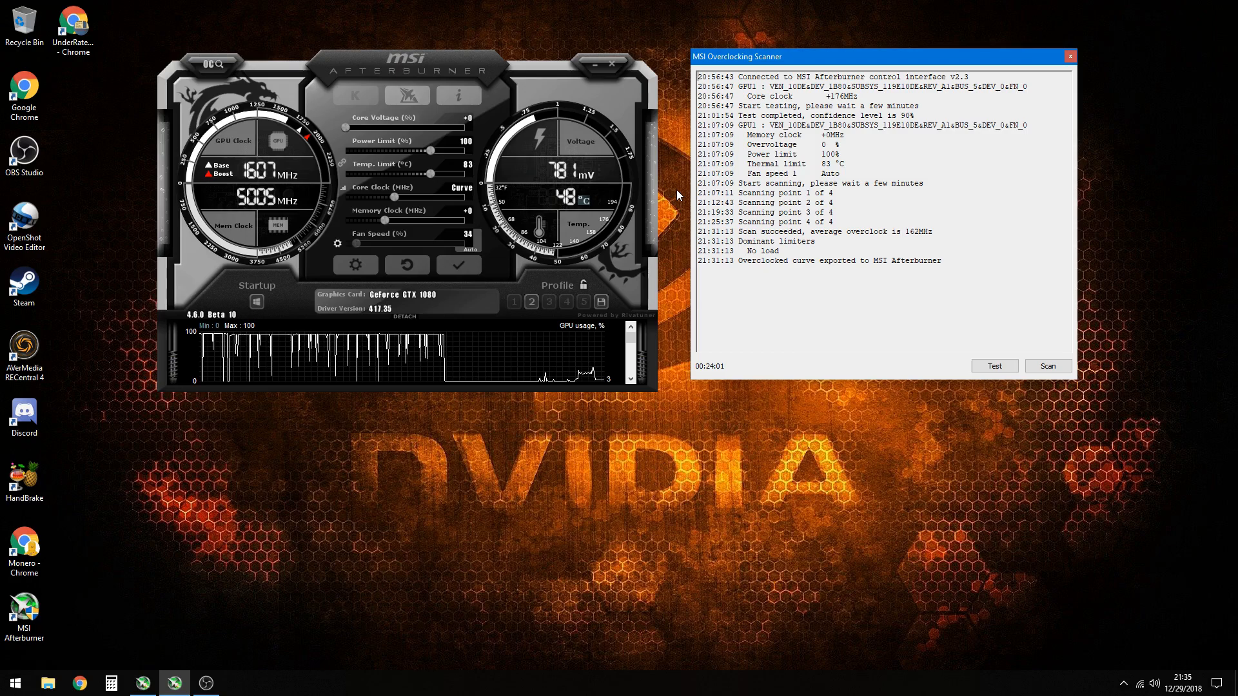
{"action": "left_click", "coordinate": [343, 129]}
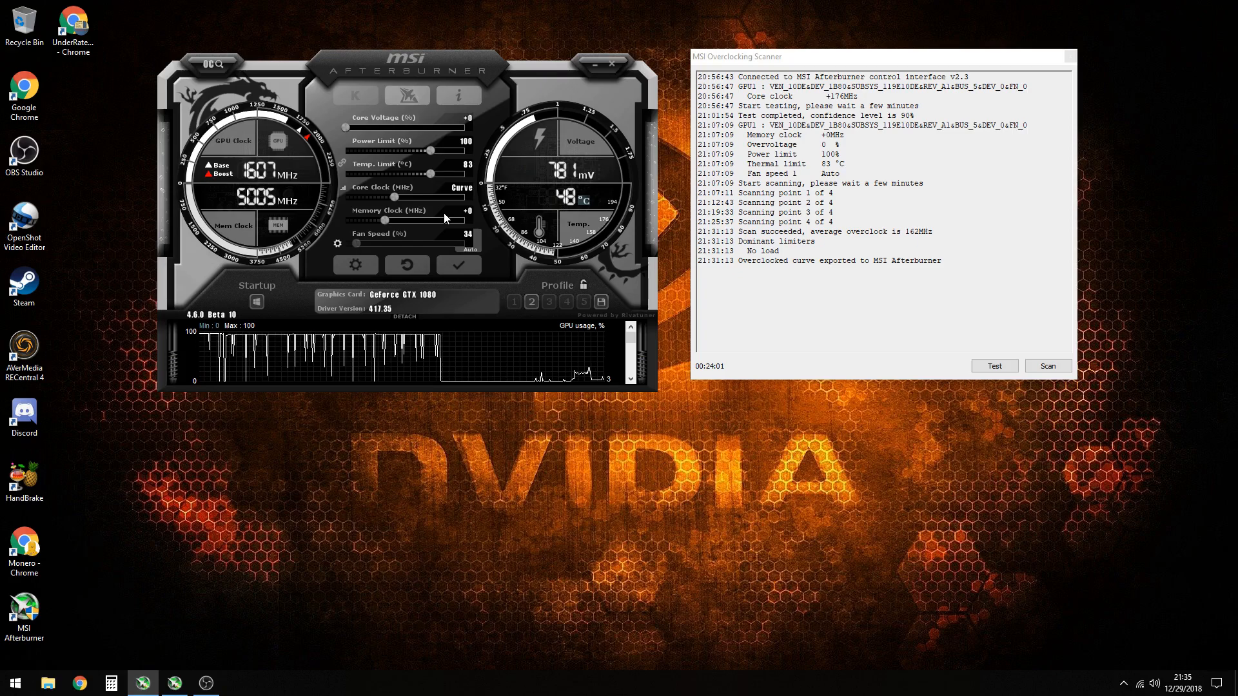
{"action": "left_click_drag", "start_coordinate": [482, 87], "coordinate": [454, 86]}
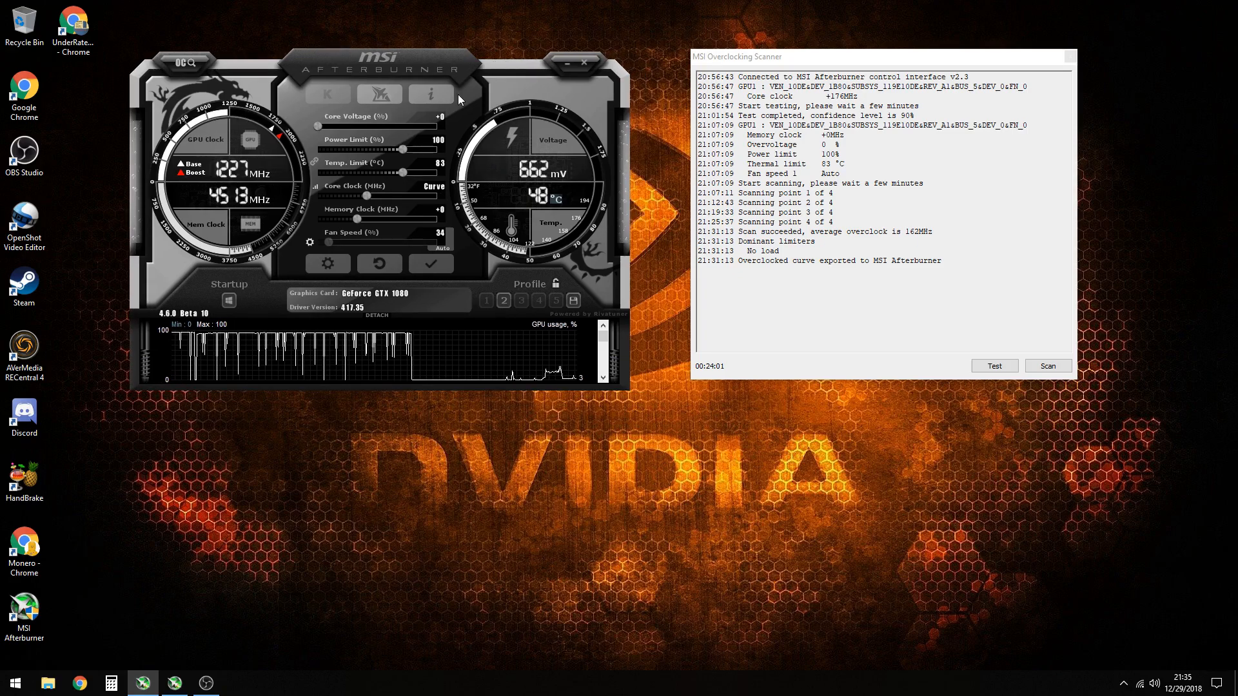
Try a core voltage of +38%, return it to +0, and set the linked power and temperature limits to 96% and 82 °C
{"action": "mouse_move", "coordinate": [441, 215]}
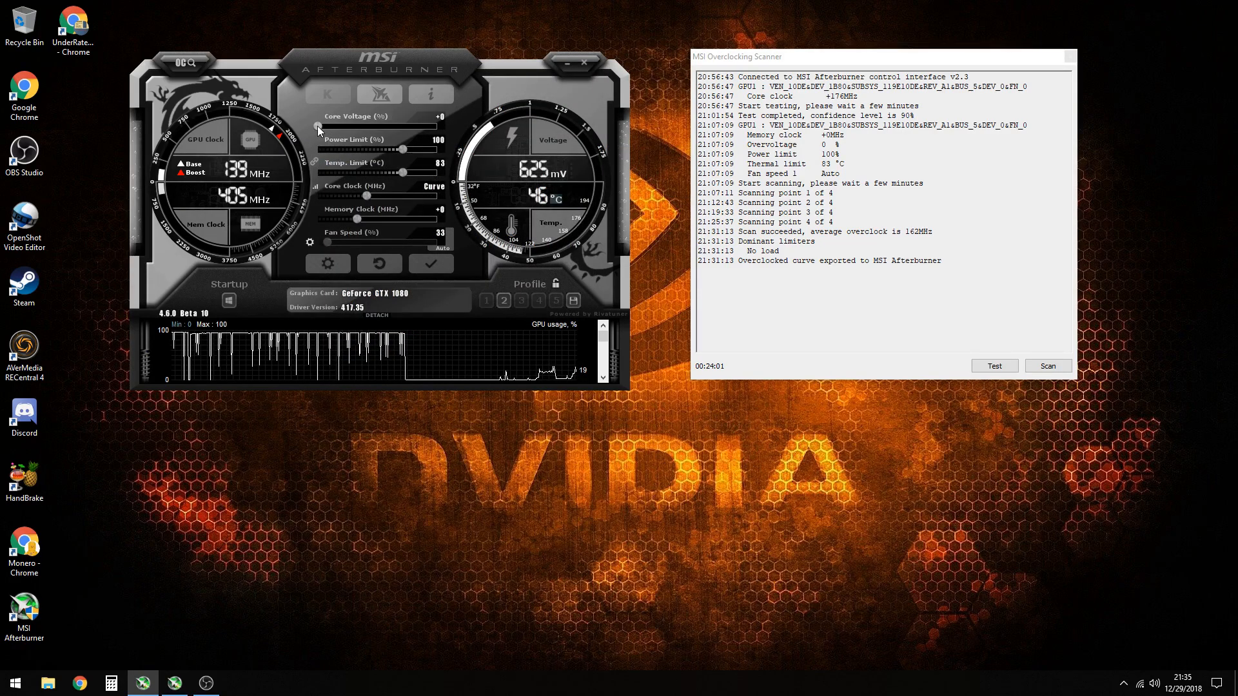
{"action": "left_click_drag", "start_coordinate": [318, 125], "coordinate": [388, 148]}
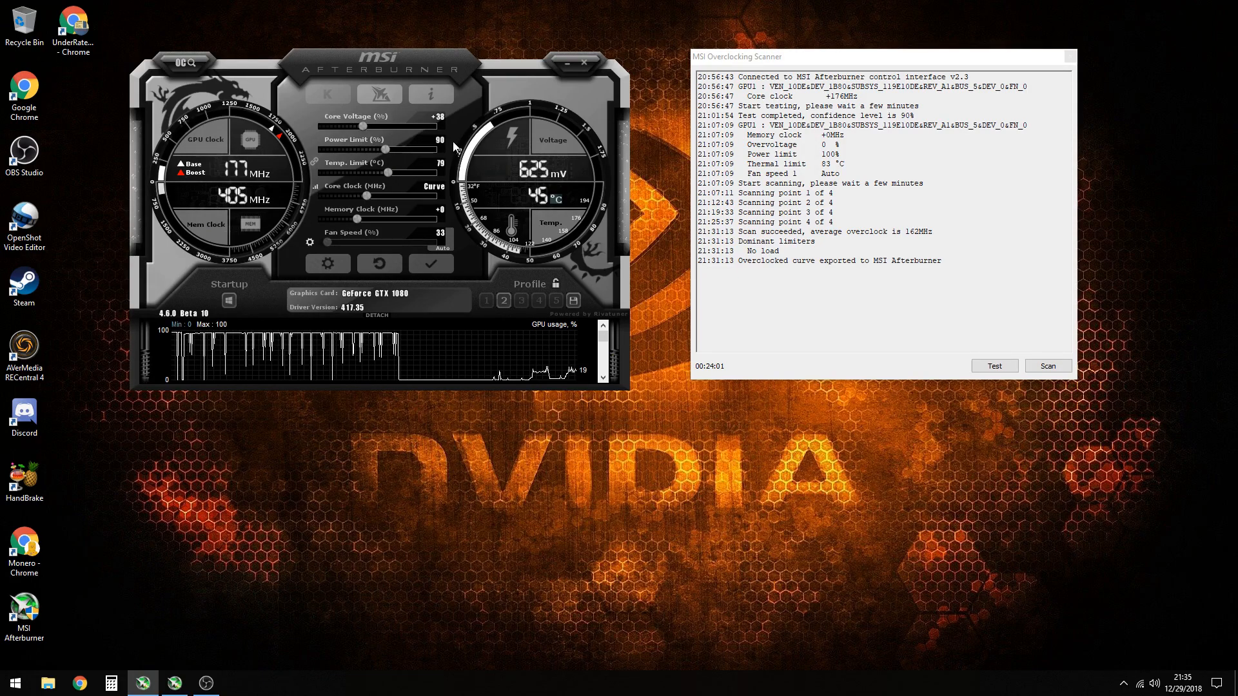
{"action": "left_click_drag", "start_coordinate": [361, 124], "coordinate": [317, 122]}
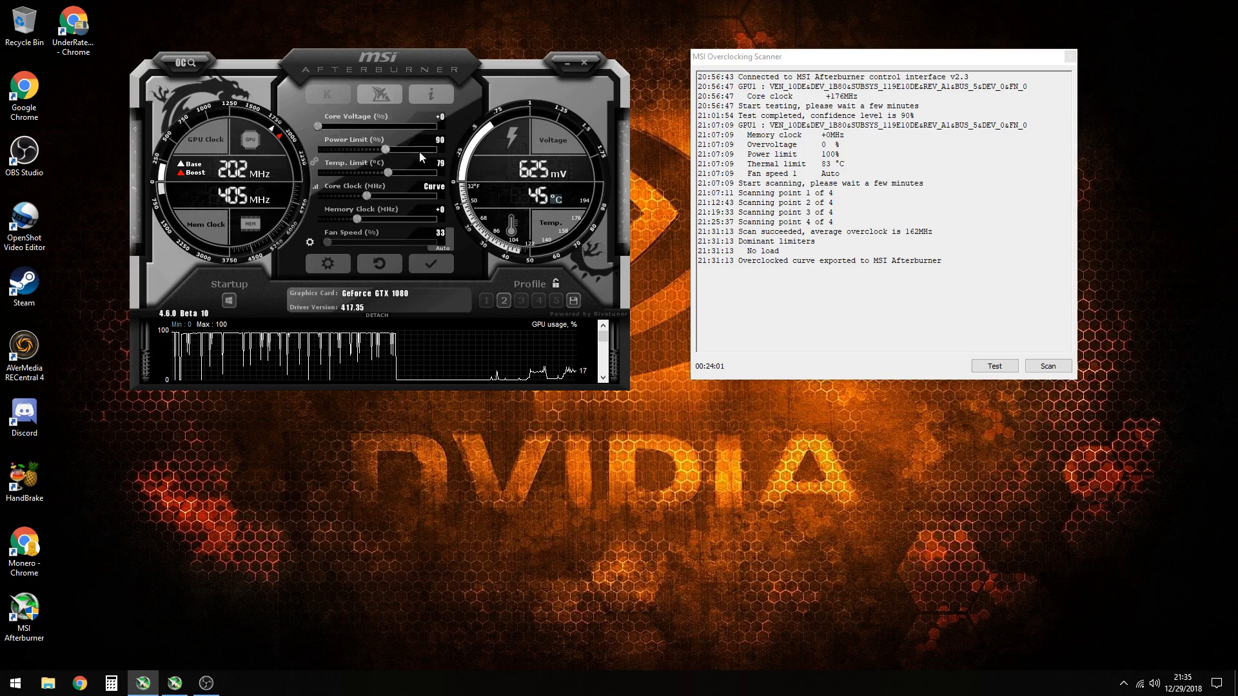
{"action": "left_click_drag", "start_coordinate": [387, 152], "coordinate": [397, 153]}
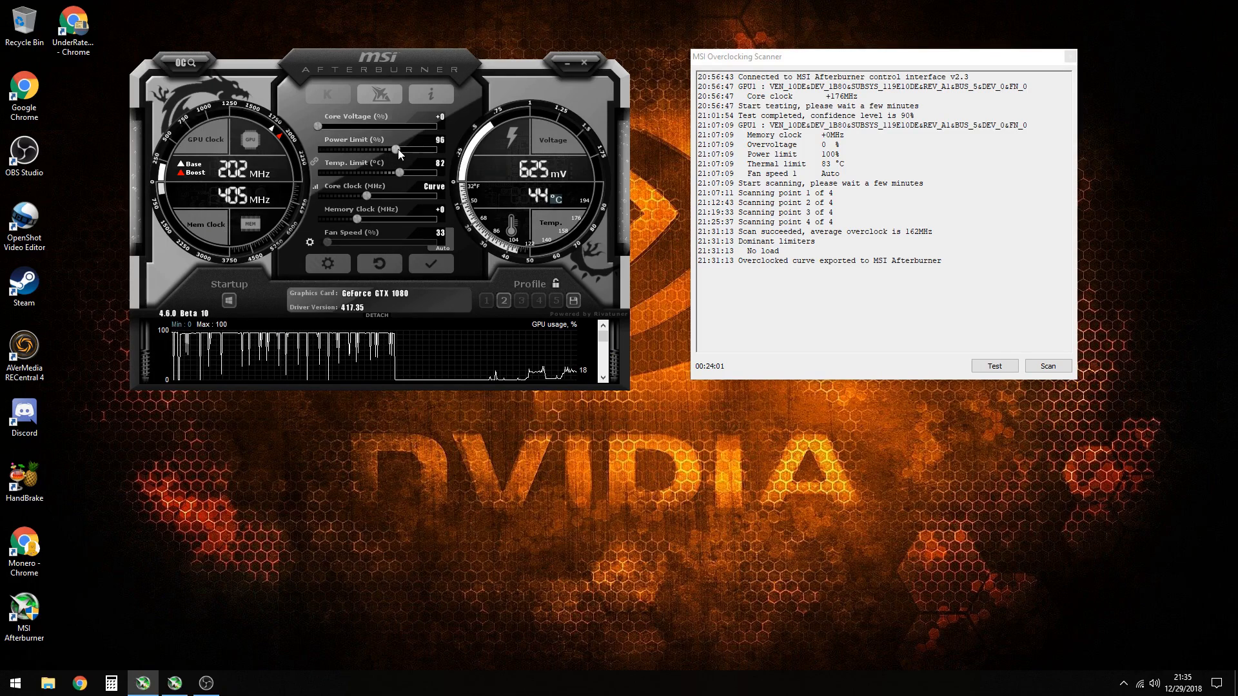
{"action": "left_click_drag", "start_coordinate": [871, 61], "coordinate": [842, 72]}
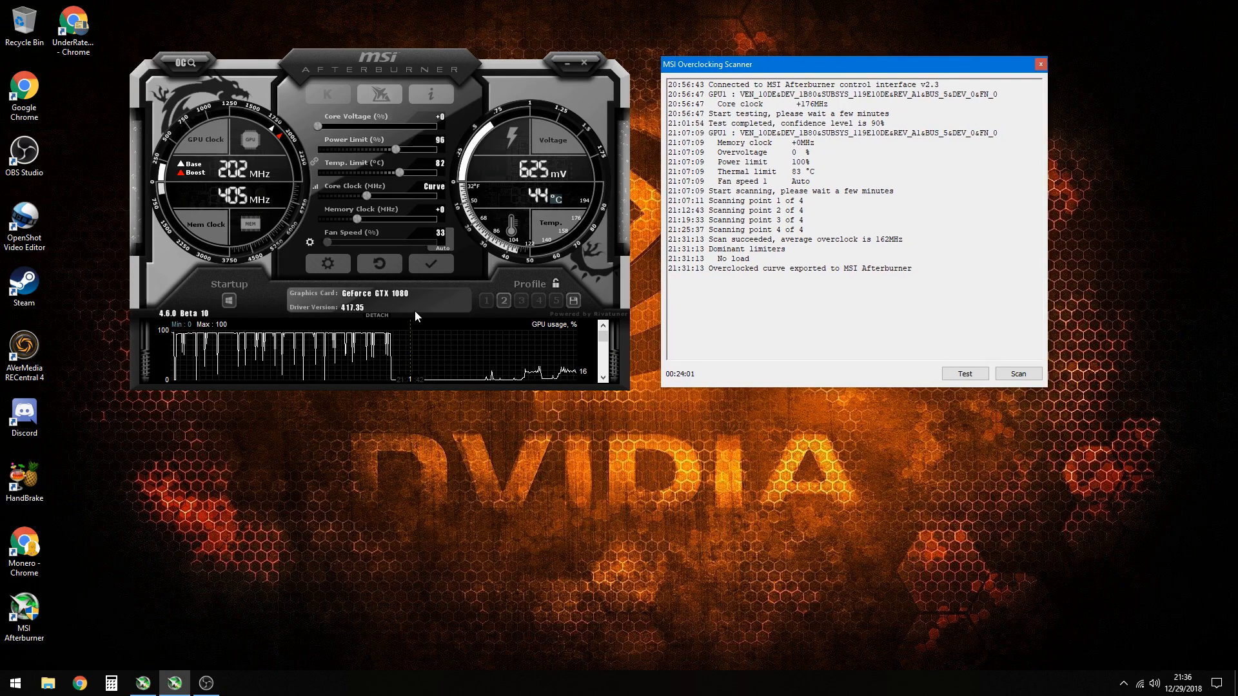
Enable user defined software automatic fan control and add a fan curve point at about 77% for 60 °C
{"action": "left_click", "coordinate": [310, 243]}
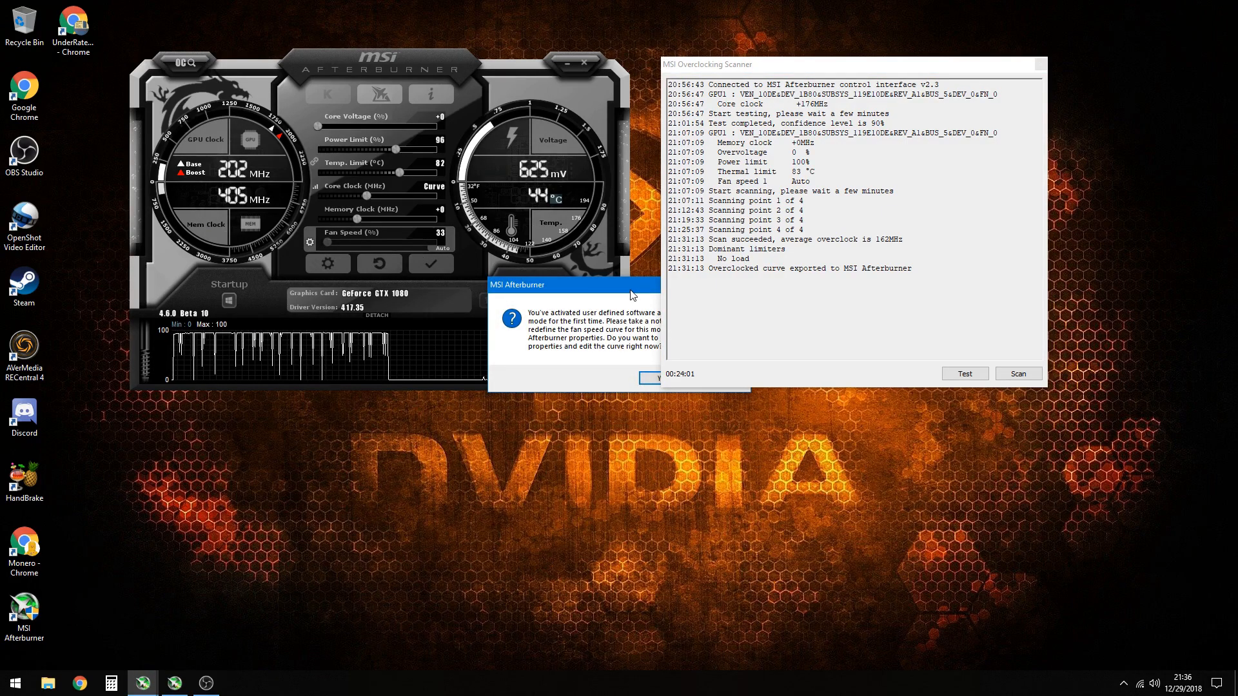
{"action": "left_click_drag", "start_coordinate": [631, 292], "coordinate": [408, 283]}
{"action": "left_click", "coordinate": [439, 370]}
{"action": "left_click_drag", "start_coordinate": [208, 76], "coordinate": [270, 97]}
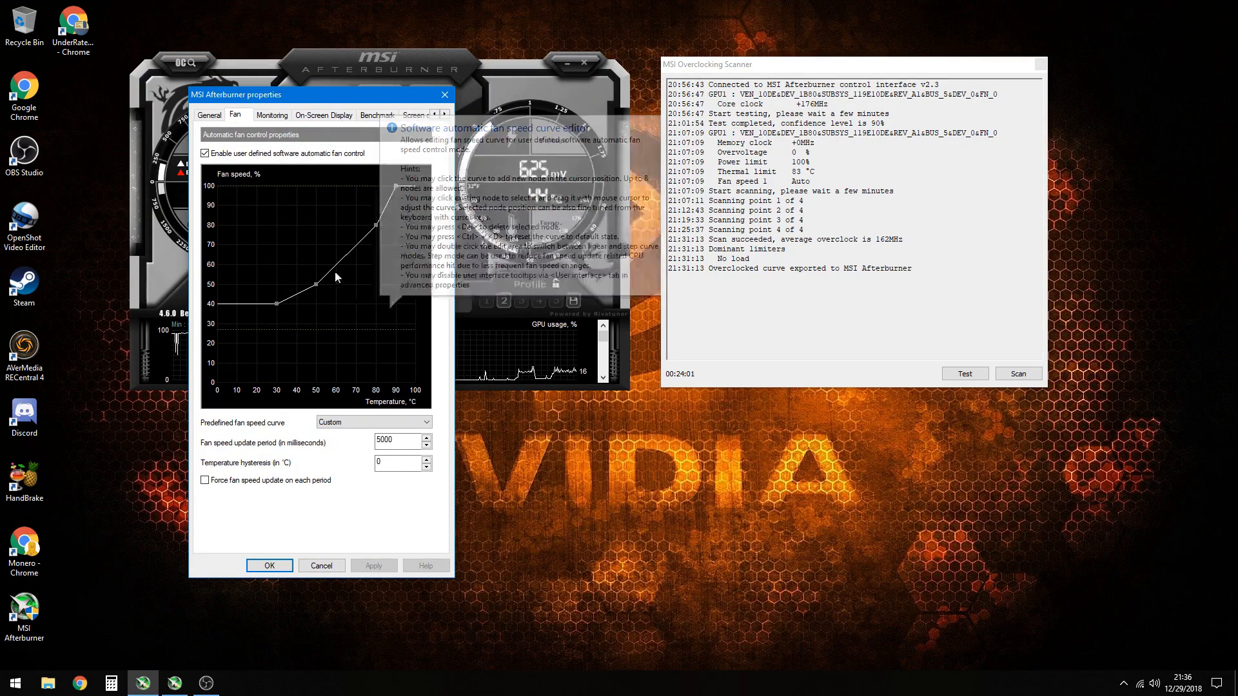
{"action": "left_click_drag", "start_coordinate": [376, 223], "coordinate": [339, 235]}
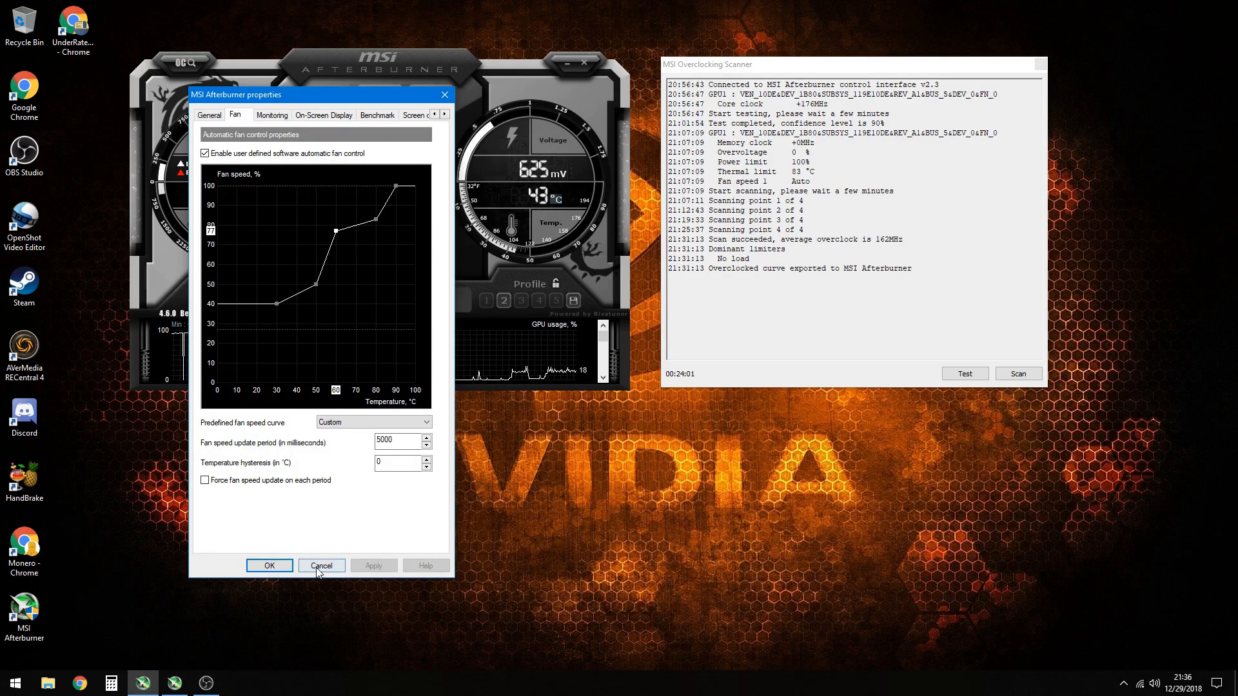
{"action": "left_click", "coordinate": [283, 565]}
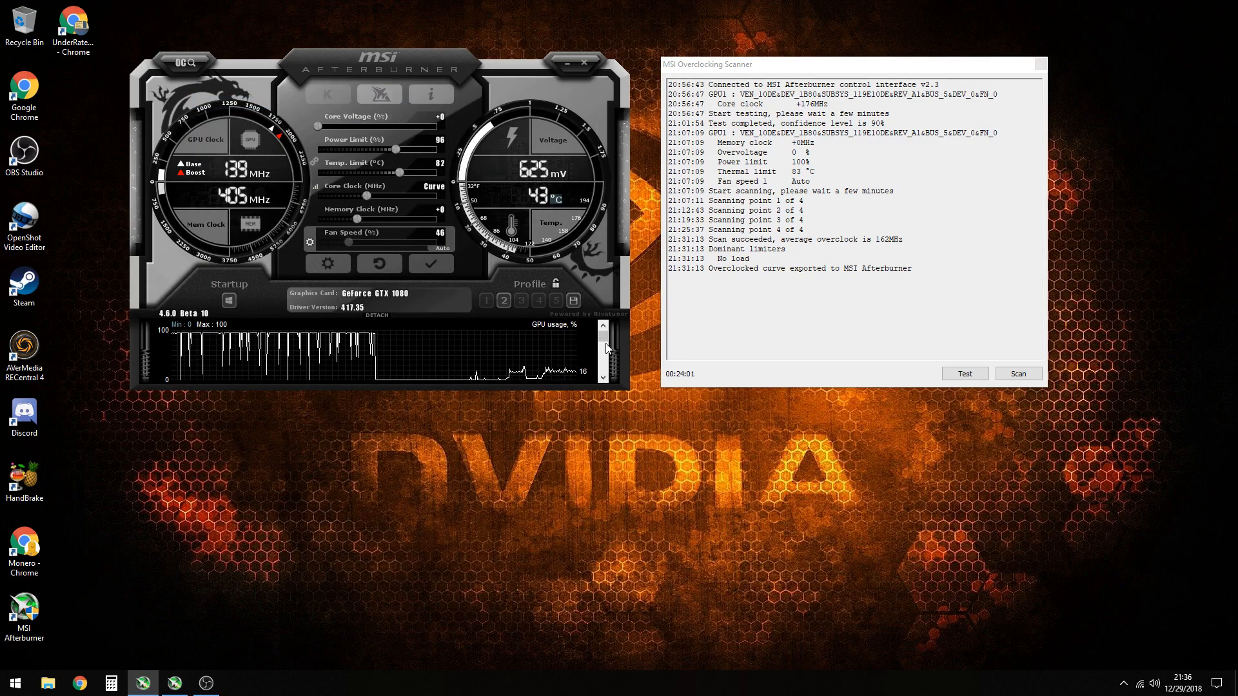
Look through the hardware monitoring graphs, from GPU usage past the fan tachometer to CPU temperature
{"action": "left_click", "coordinate": [603, 378]}
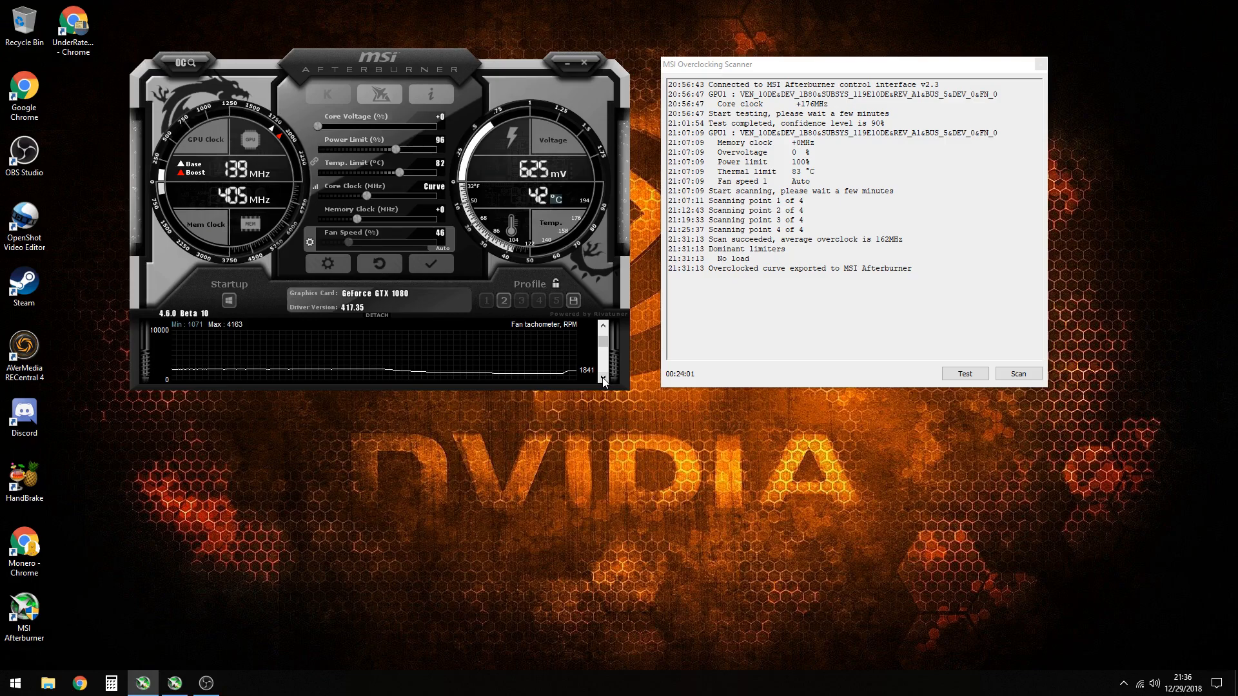
{"action": "left_click", "coordinate": [604, 379]}
{"action": "left_click", "coordinate": [603, 379]}
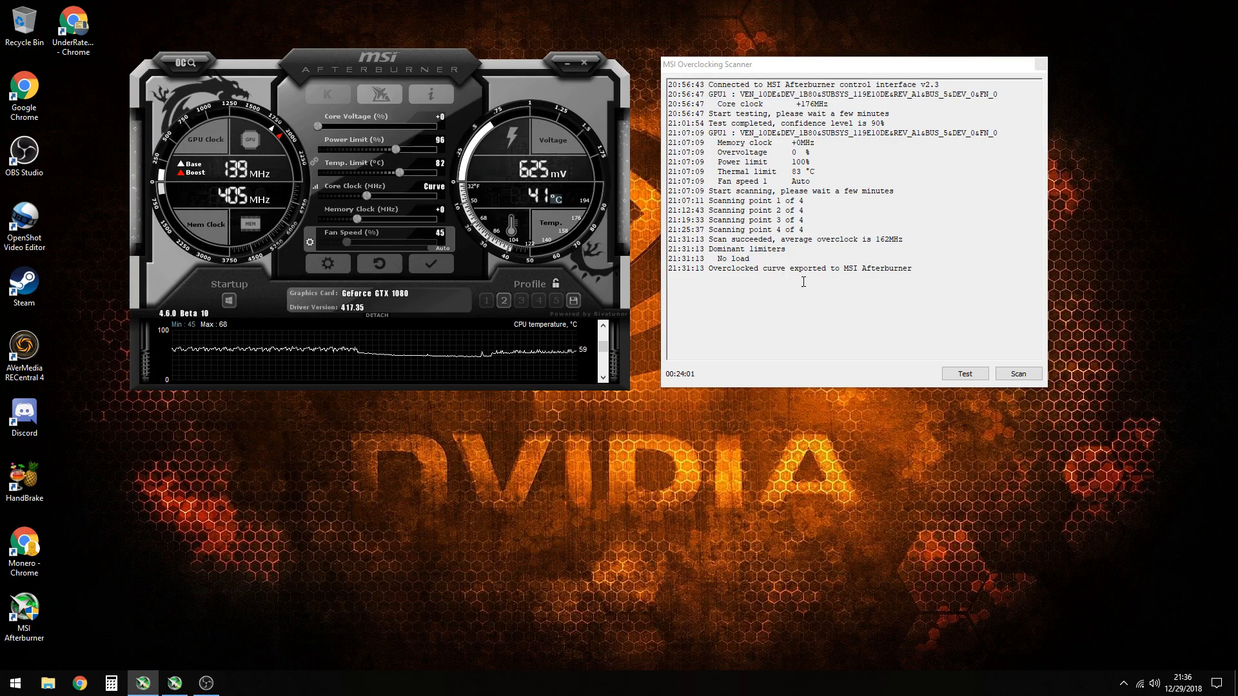
Save the current overclock settings to profile 1 and load that profile
{"action": "left_click", "coordinate": [573, 301]}
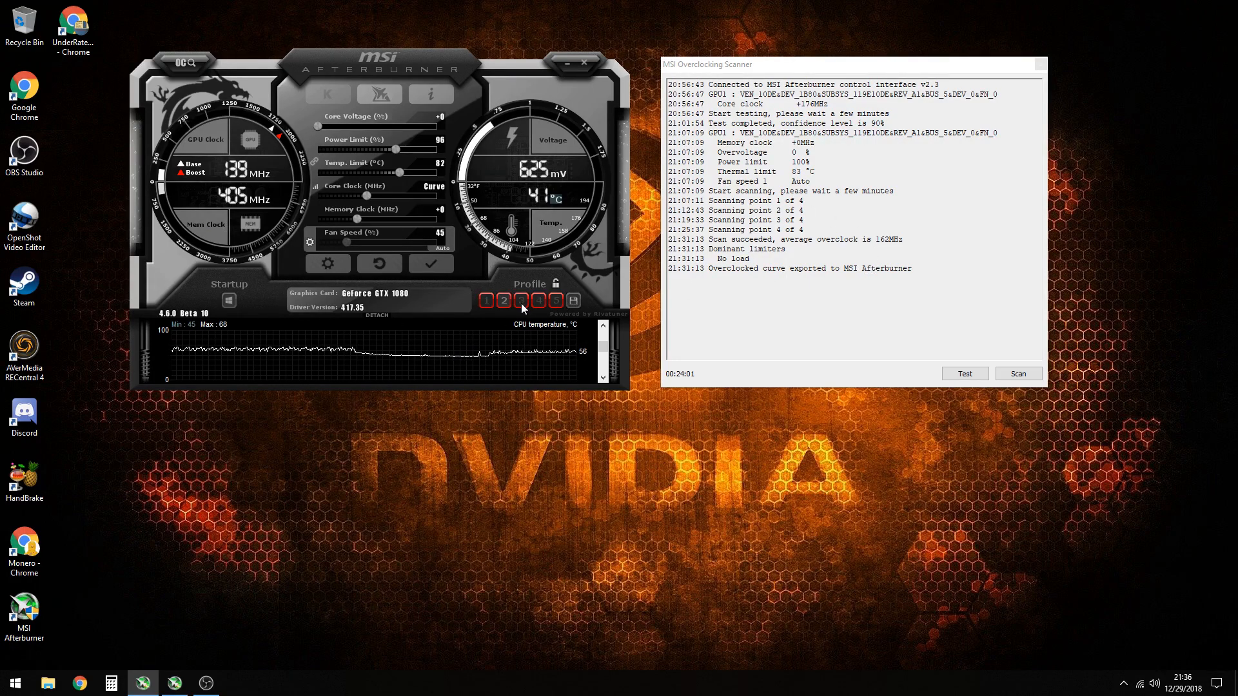
{"action": "left_click", "coordinate": [488, 301]}
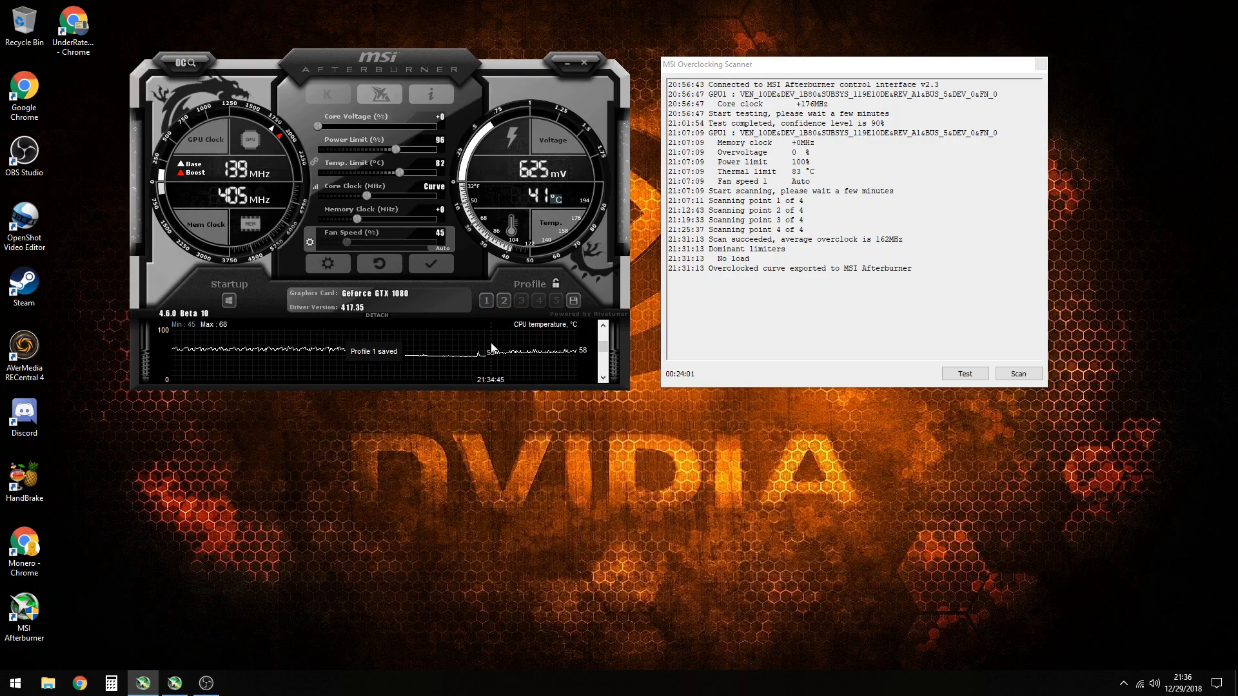
{"action": "left_click", "coordinate": [487, 301]}
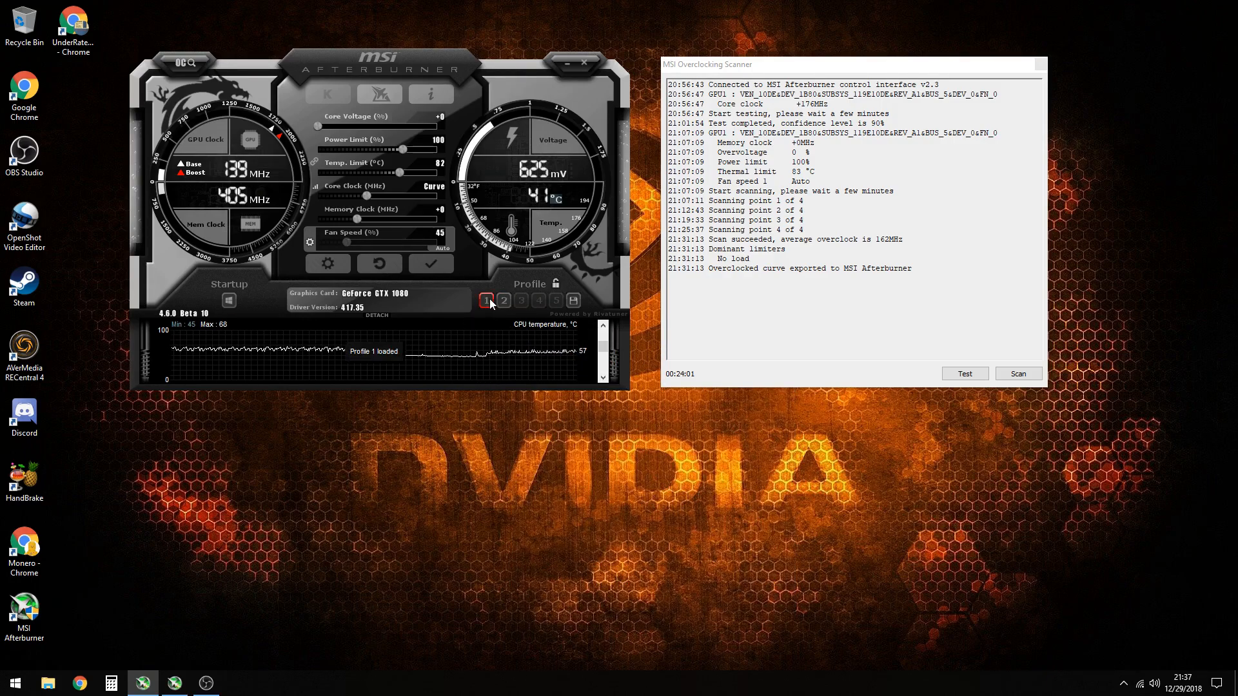
Examine the scanned voltage/frequency curve below the Afterburner window and close the curve editor
{"action": "left_click", "coordinate": [319, 187]}
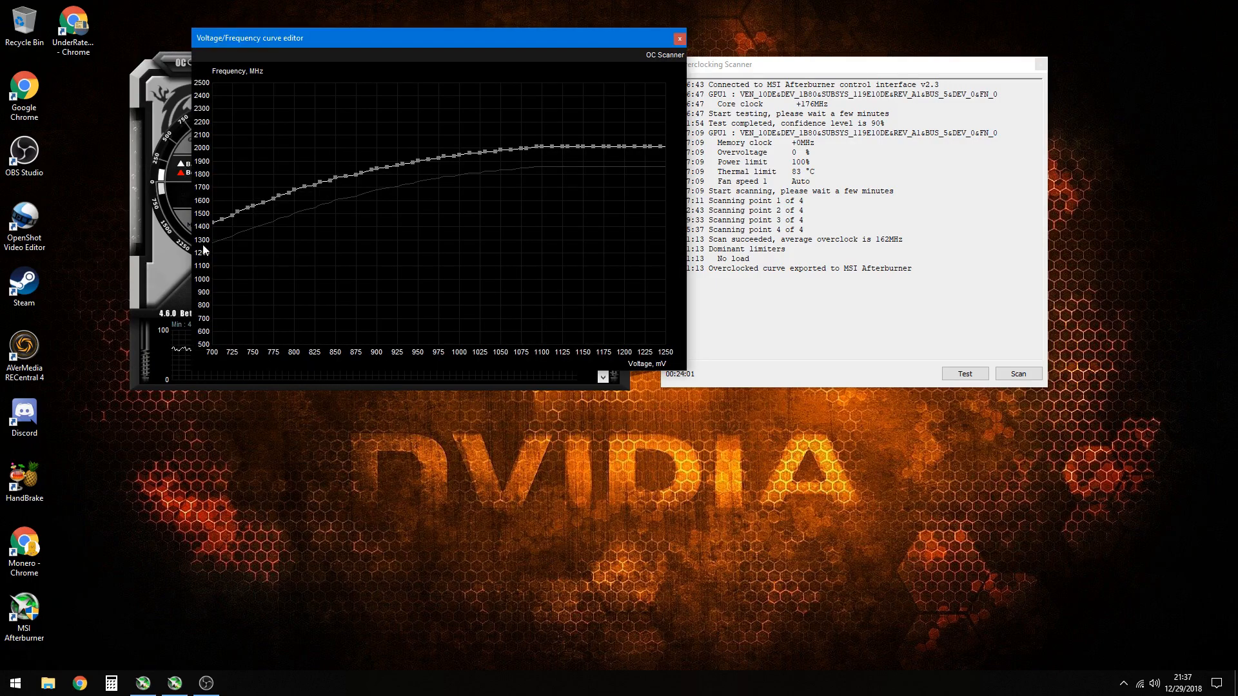
{"action": "left_click_drag", "start_coordinate": [408, 29], "coordinate": [364, 336]}
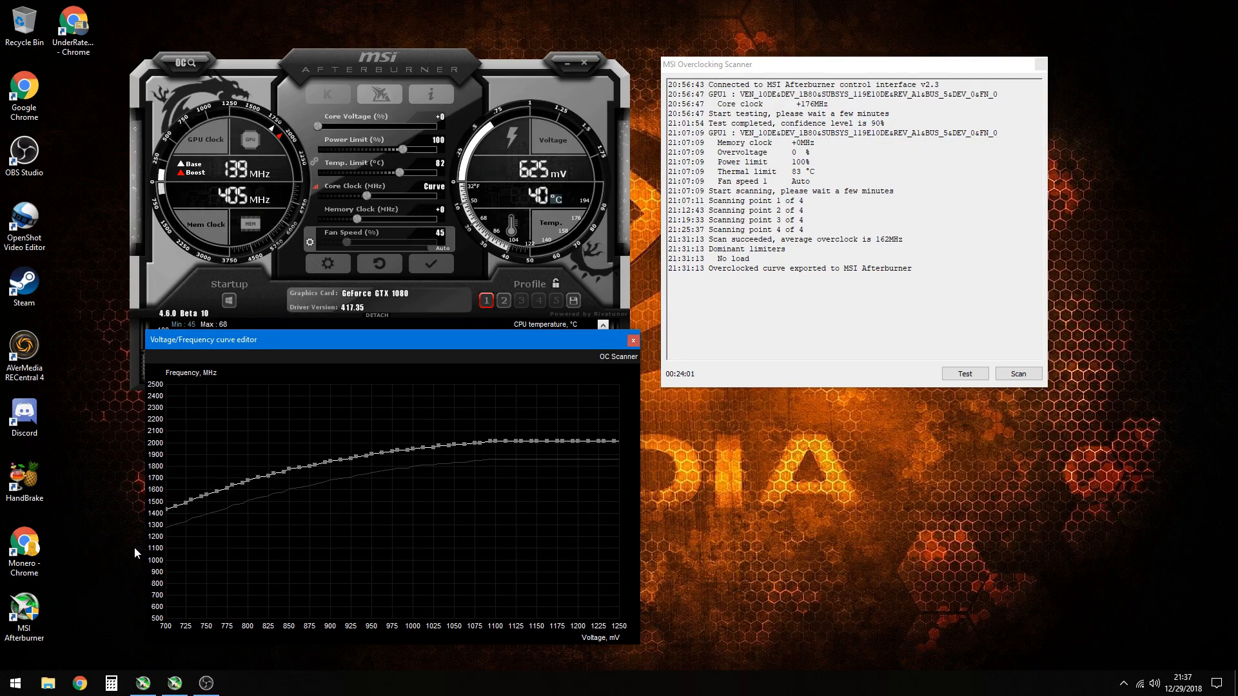
{"action": "left_click", "coordinate": [633, 340]}
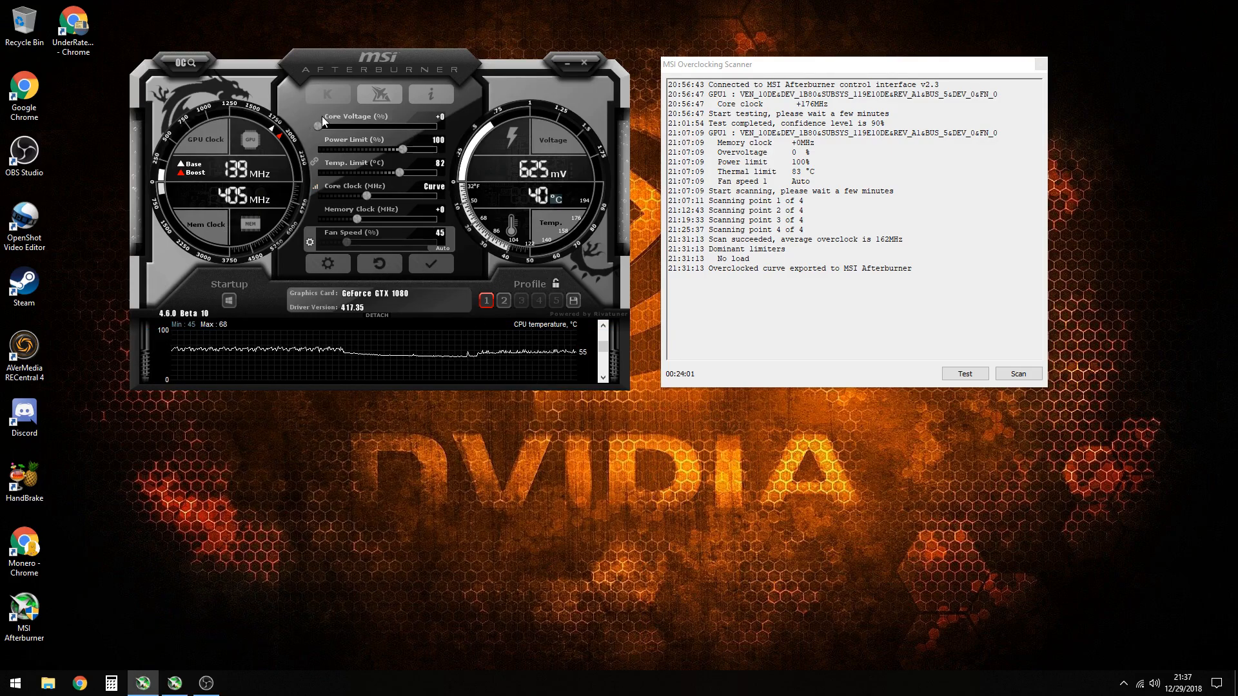
Try core voltages of +100% and +30%, and return the core voltage to +0
{"action": "left_click_drag", "start_coordinate": [320, 125], "coordinate": [446, 128]}
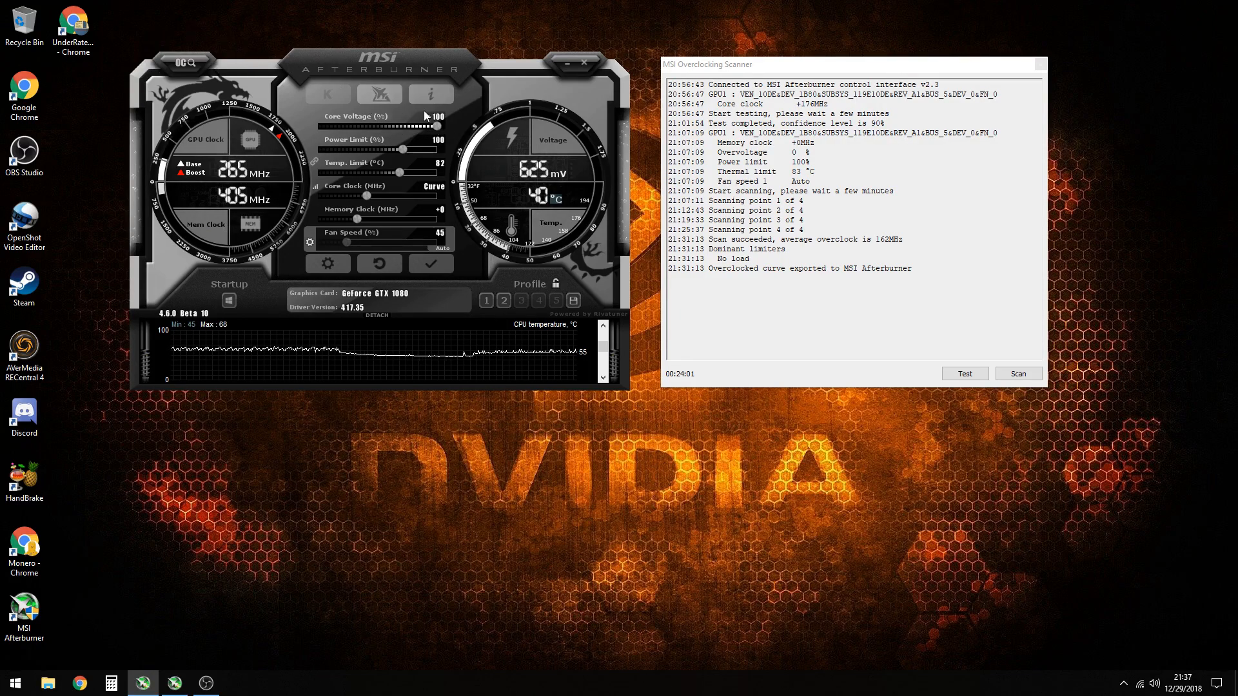
{"action": "left_click_drag", "start_coordinate": [439, 129], "coordinate": [355, 122]}
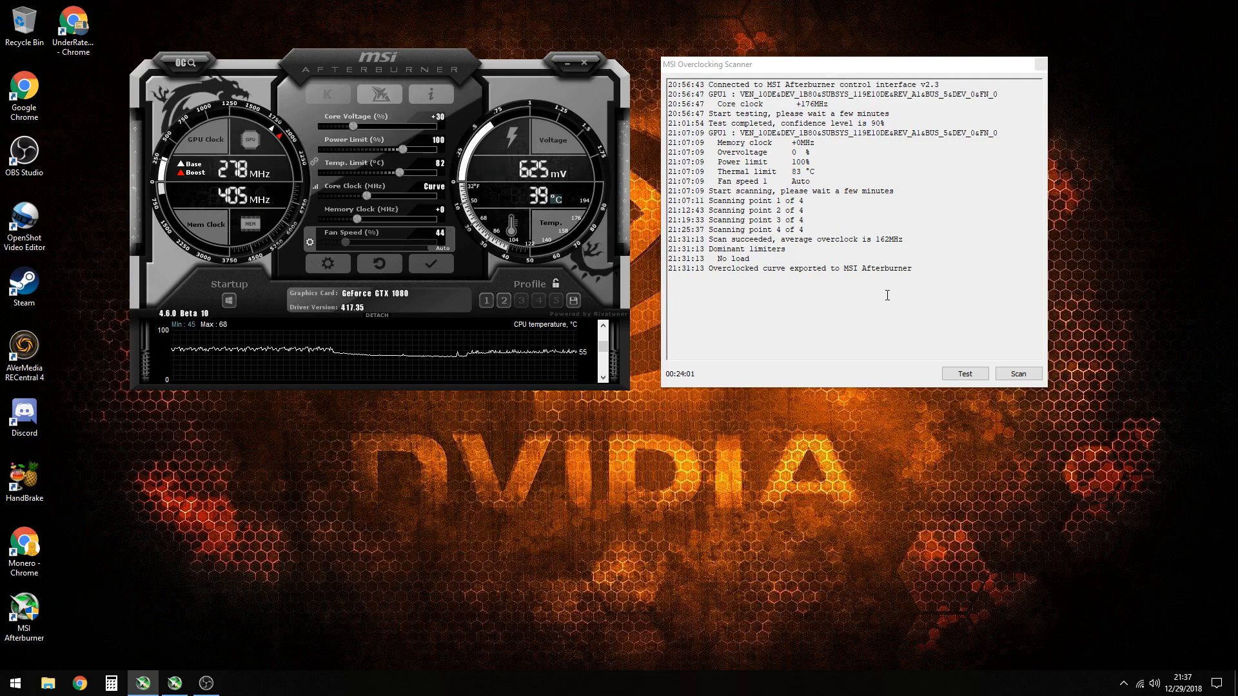
{"action": "left_click_drag", "start_coordinate": [354, 127], "coordinate": [319, 131]}
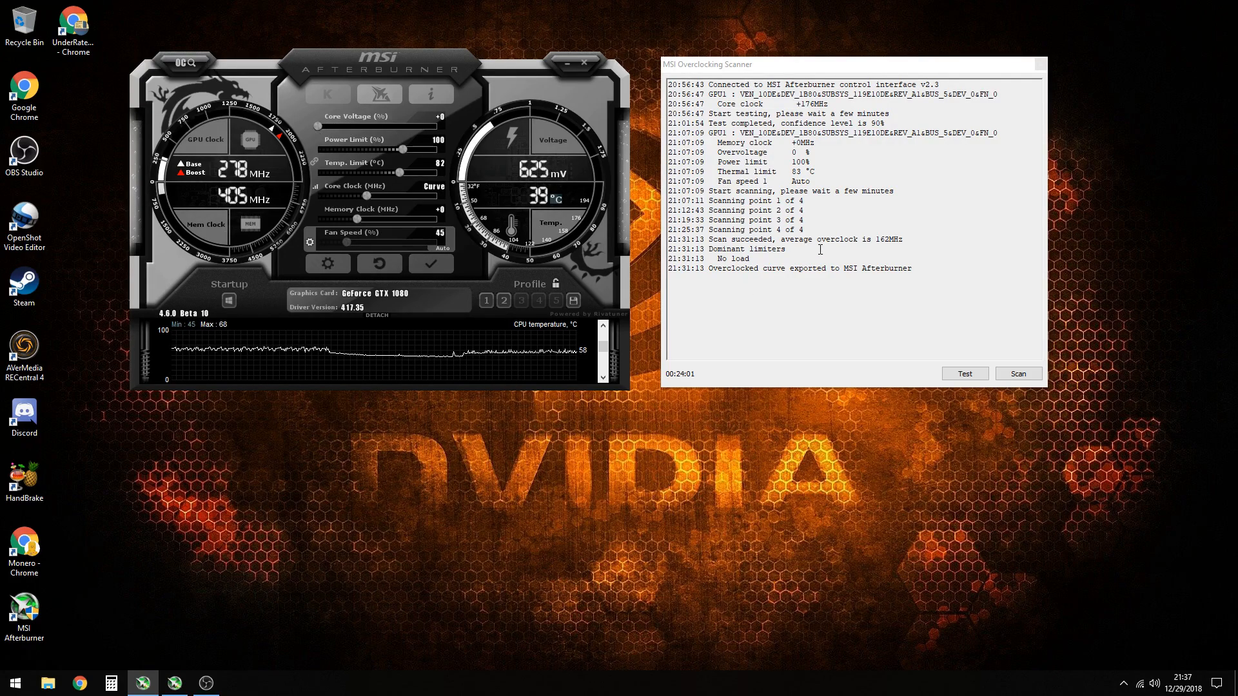
Move the Afterburner and Overclocking Scanner windows to a new side-by-side arrangement on the desktop
{"action": "left_click_drag", "start_coordinate": [864, 65], "coordinate": [982, 64]}
{"action": "left_click_drag", "start_coordinate": [444, 60], "coordinate": [553, 27]}
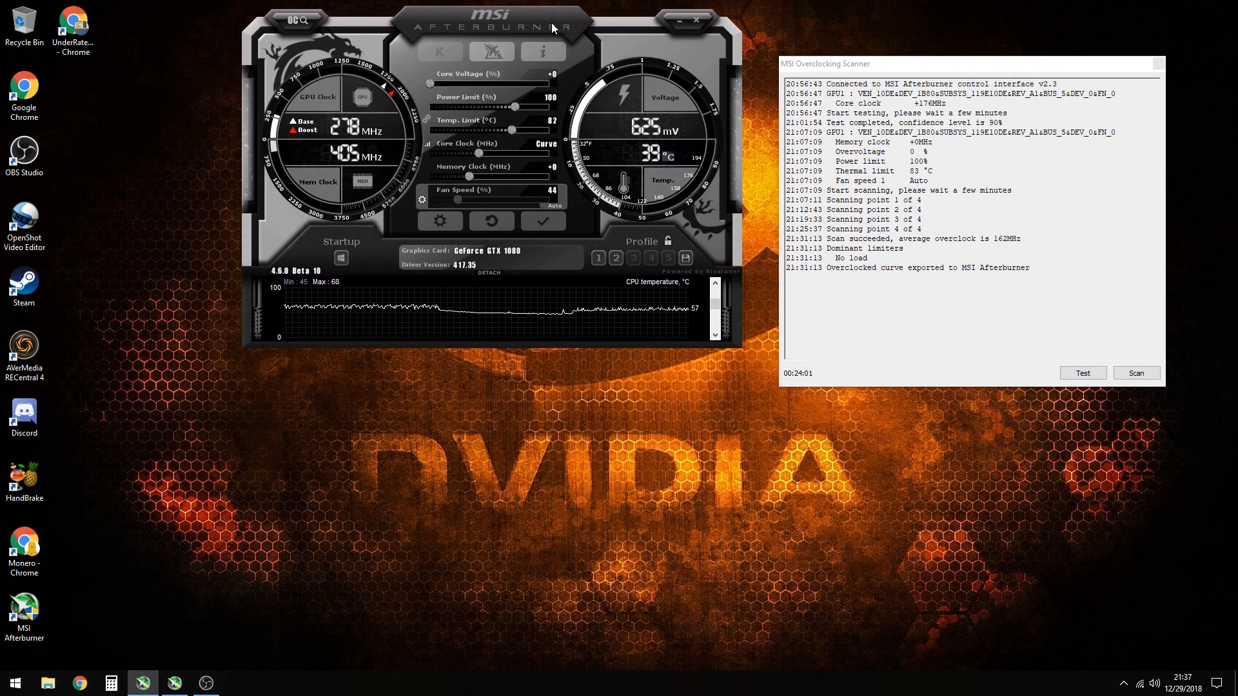
{"action": "left_click_drag", "start_coordinate": [818, 65], "coordinate": [797, 71]}
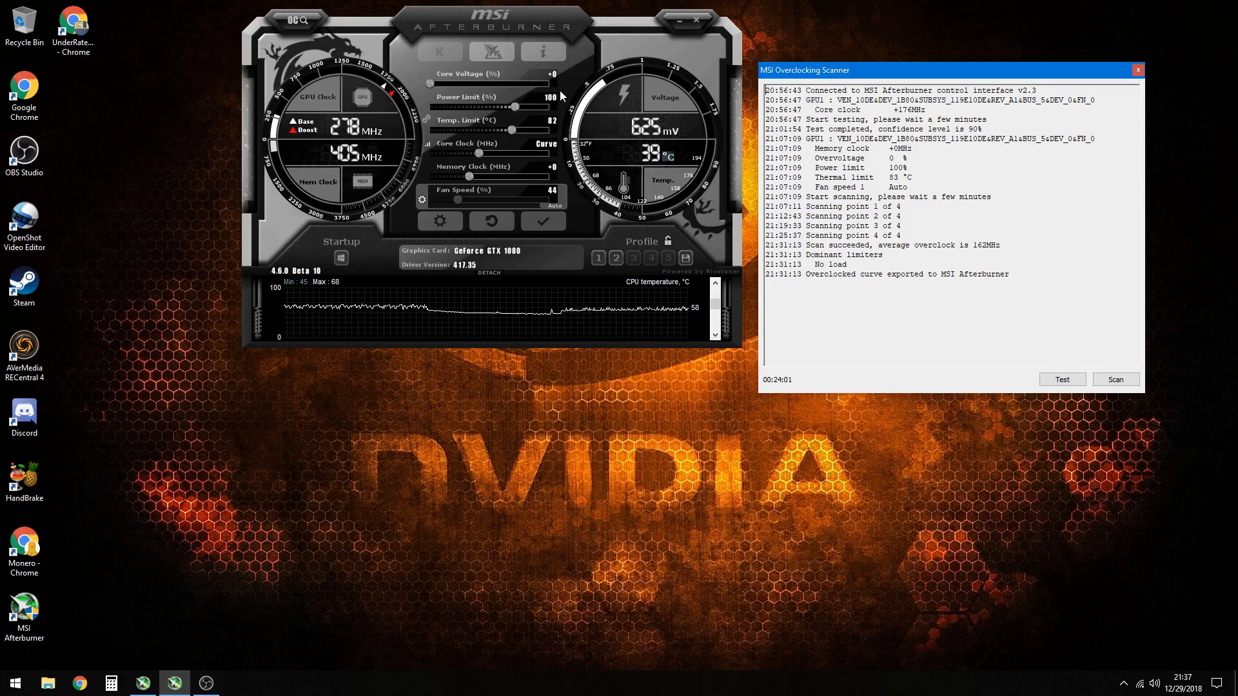
Review the voltage control and monitoring options in the general Afterburner properties, close them, and move the scanner window up
{"action": "left_click", "coordinate": [451, 222]}
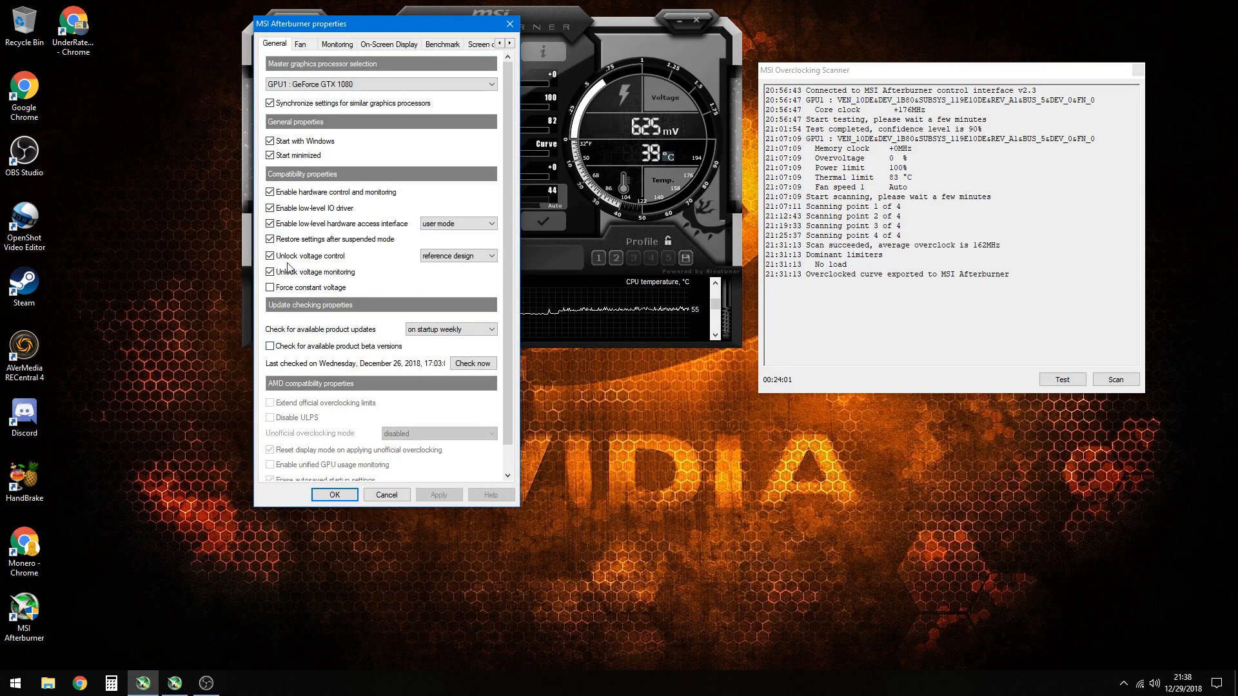
{"action": "left_click", "coordinate": [334, 494]}
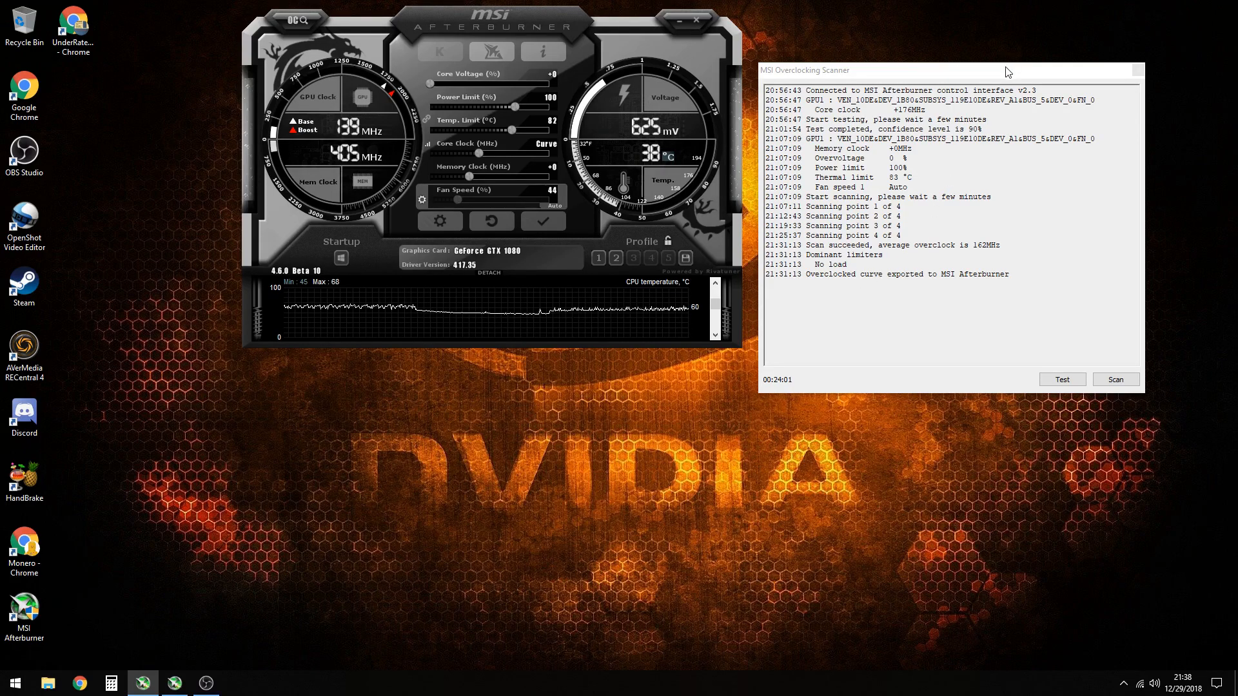
{"action": "left_click_drag", "start_coordinate": [1008, 71], "coordinate": [1010, 24]}
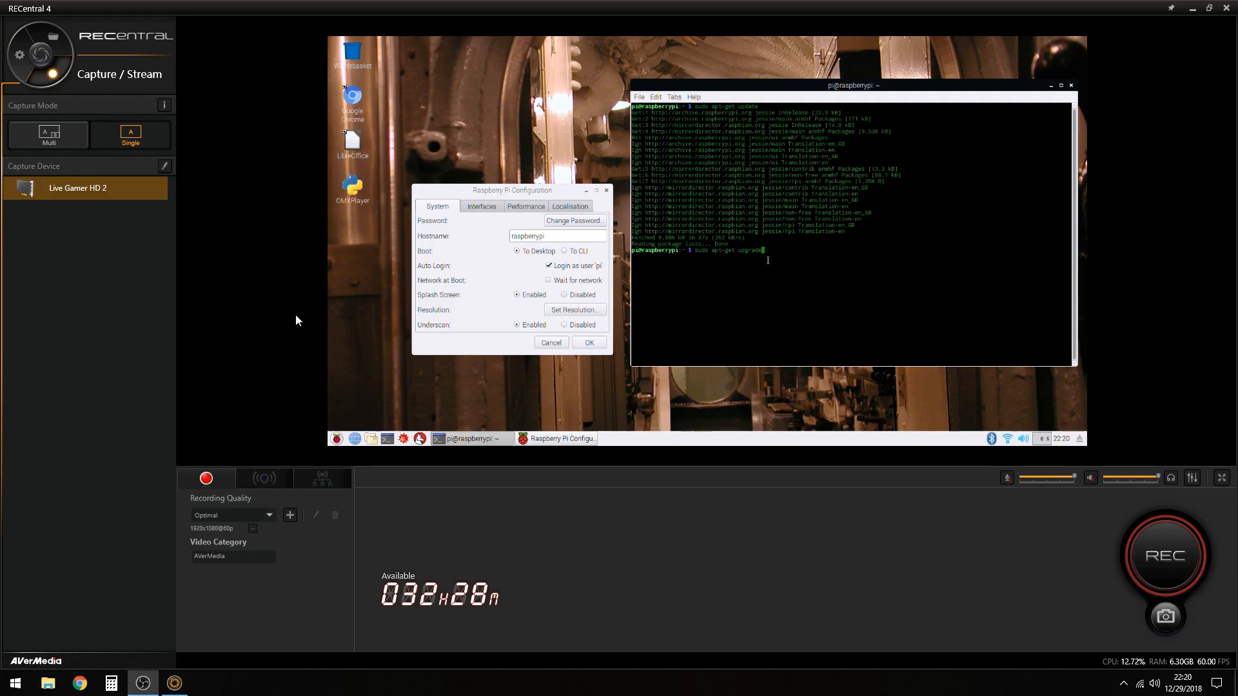
In the Raspberry Pi terminal shown in RECentral 4, run sudo apt-get upgrade and agree to install the package upgrades
{"action": "key", "text": "Return"}
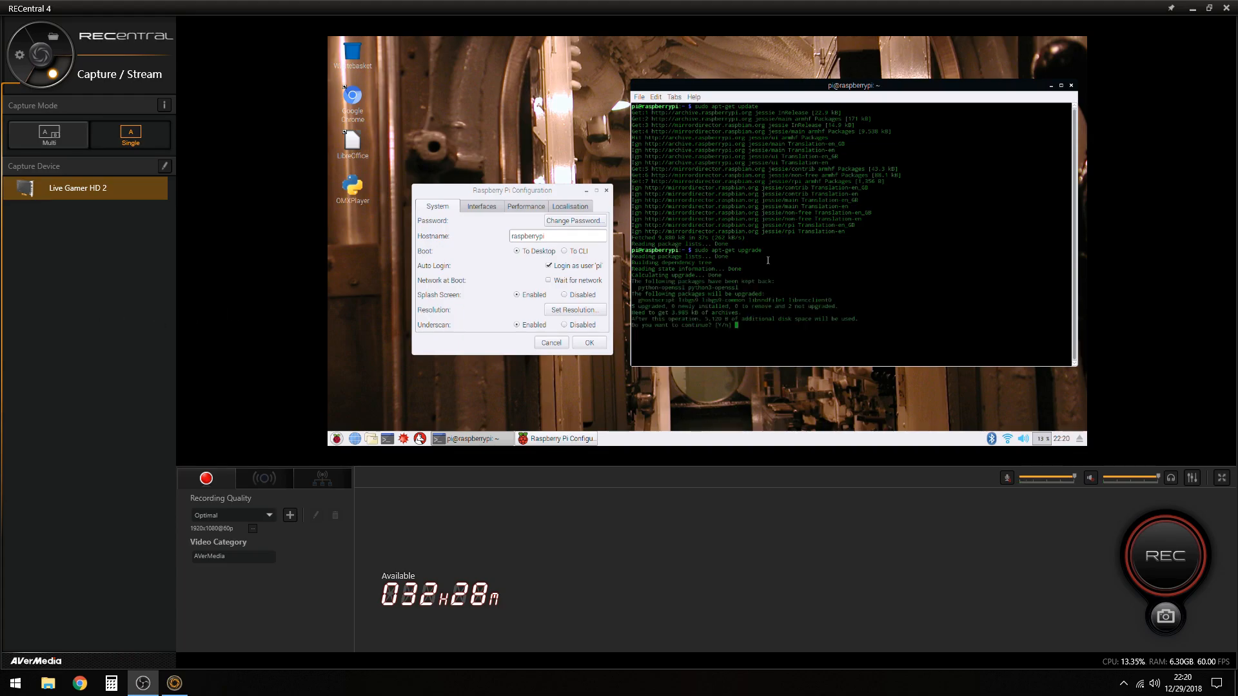
{"action": "type", "text": "y"}
{"action": "key", "text": "Return"}
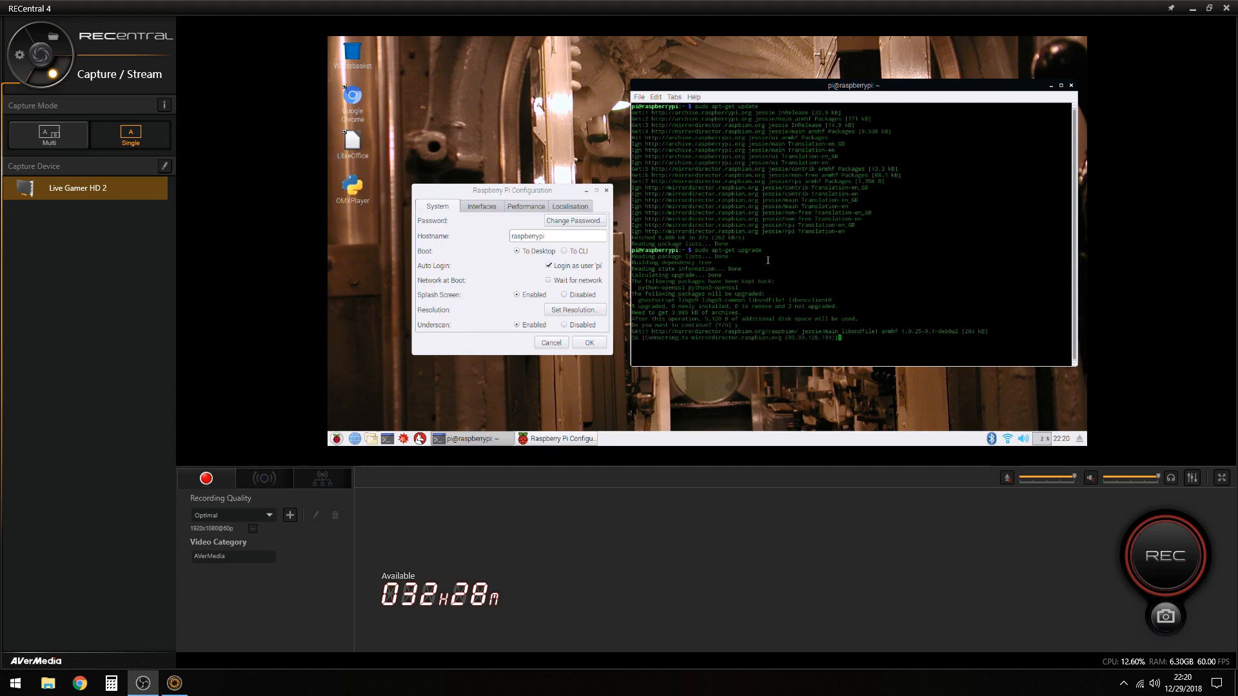